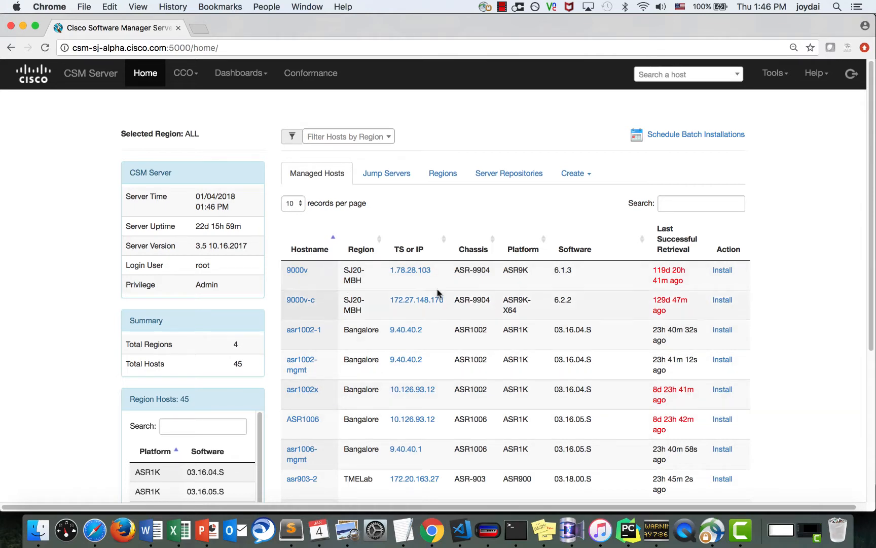
# - Look over Server Repositories and Regions, then filter Managed Hosts to lab-3 (ASR9K, 6.2.25)
pyautogui.click(517, 171)
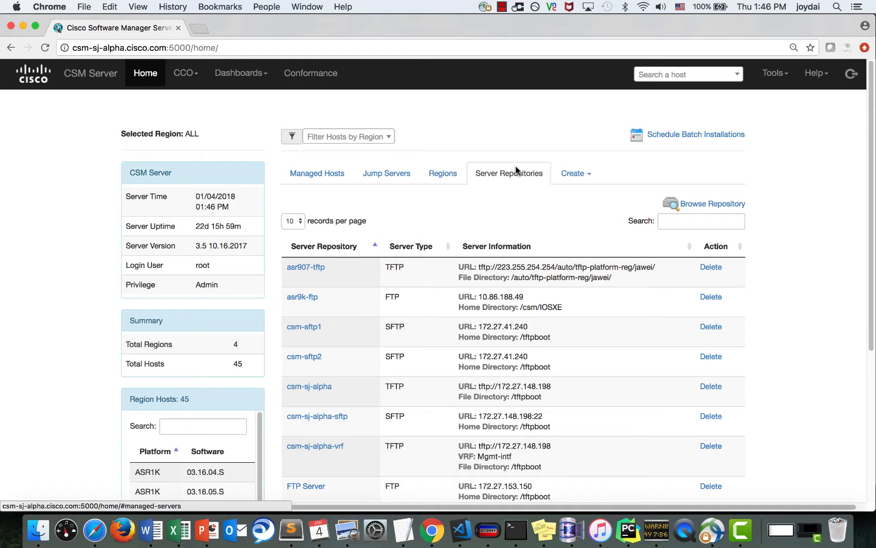
pyautogui.click(431, 175)
pyautogui.click(317, 177)
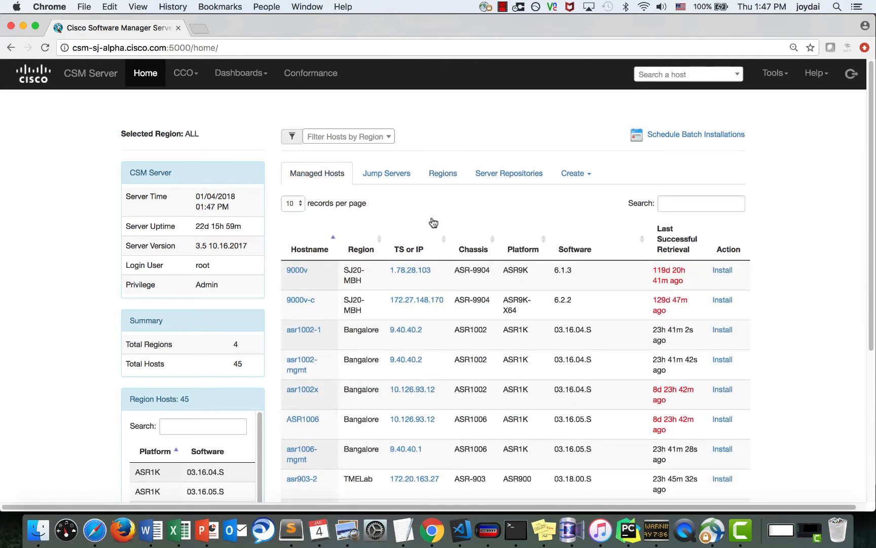
pyautogui.click(708, 207)
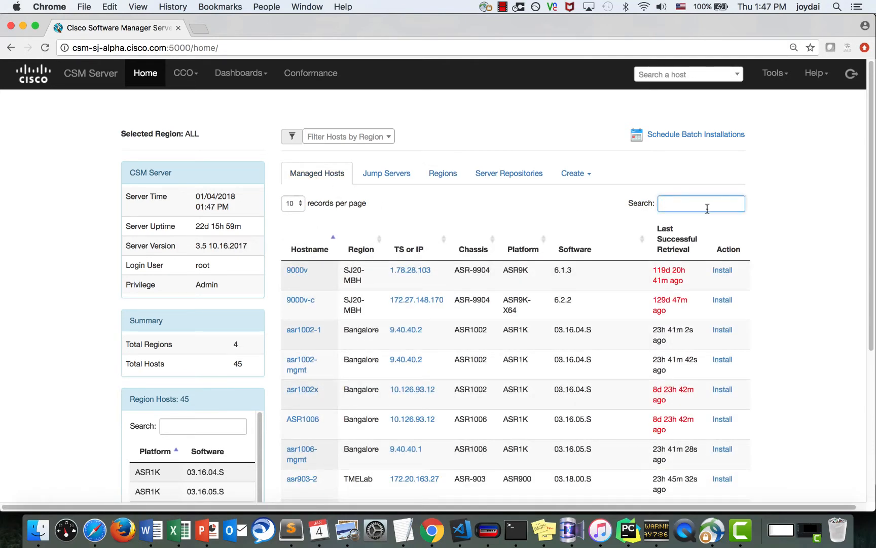
pyautogui.write('lab-3')
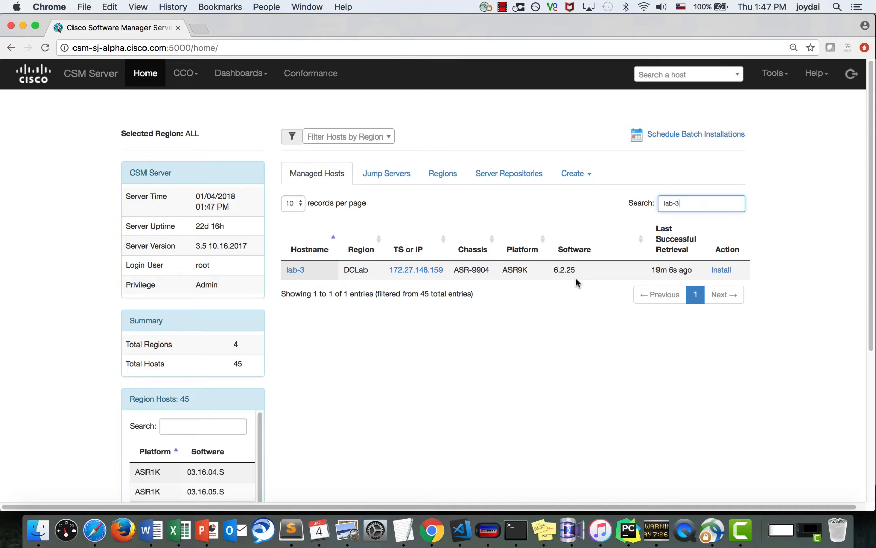
pyautogui.click(817, 73)
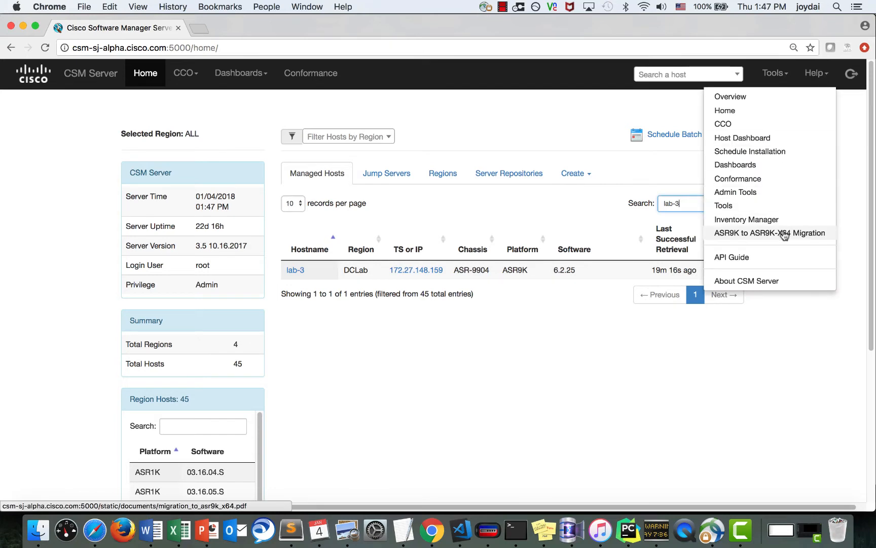
pyautogui.rightClick(786, 232)
pyautogui.click(530, 148)
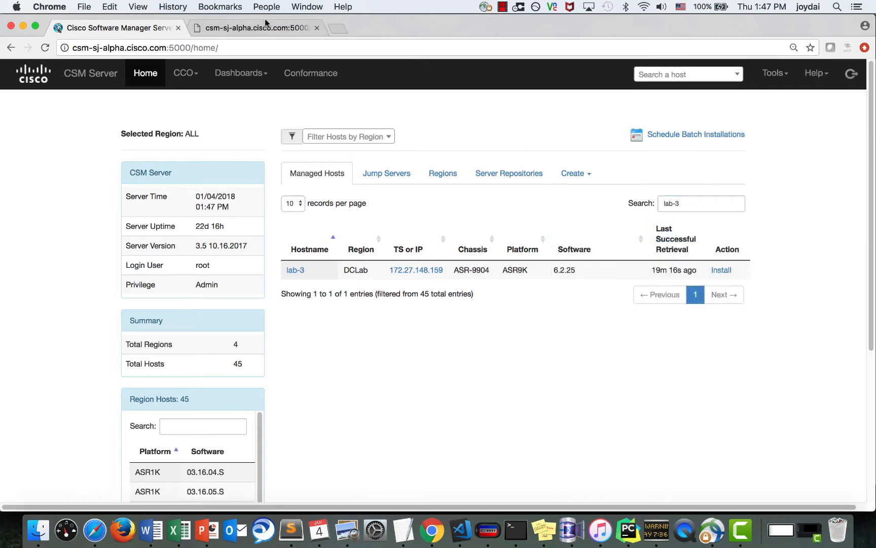
pyautogui.click(257, 28)
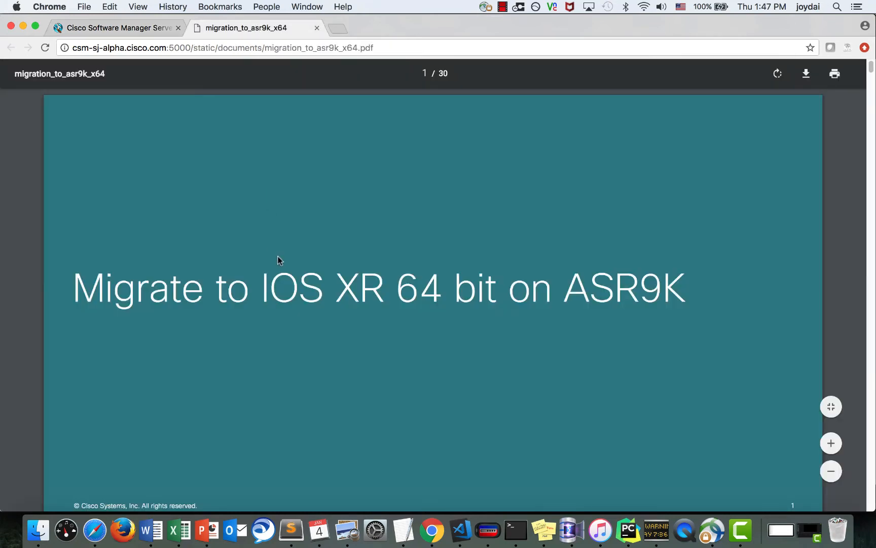
pyautogui.scroll(-10, 278, 260)
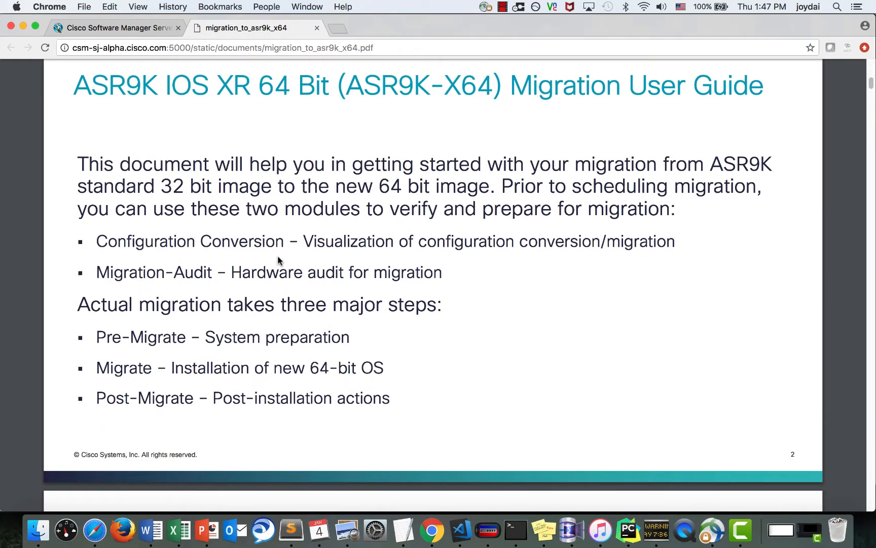
pyautogui.scroll(-15, 448, 373)
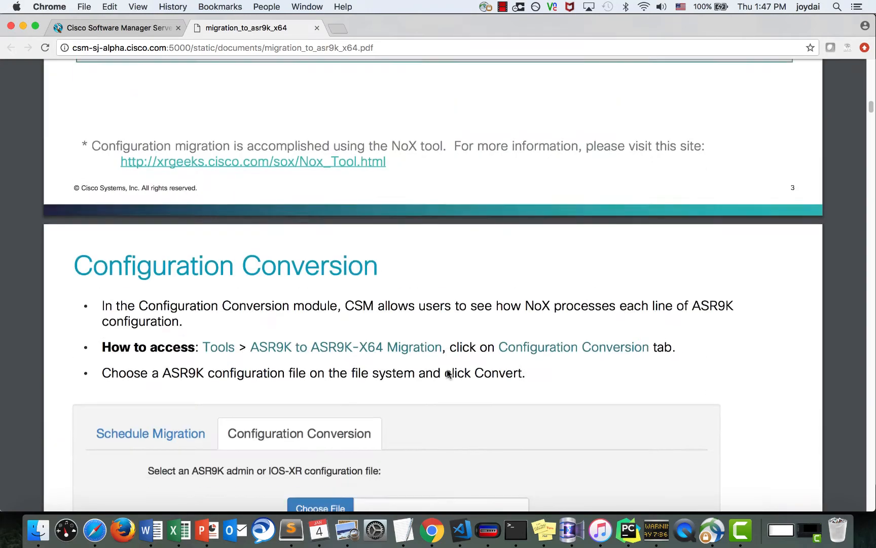
pyautogui.scroll(-2, 447, 374)
pyautogui.scroll(-20, 448, 373)
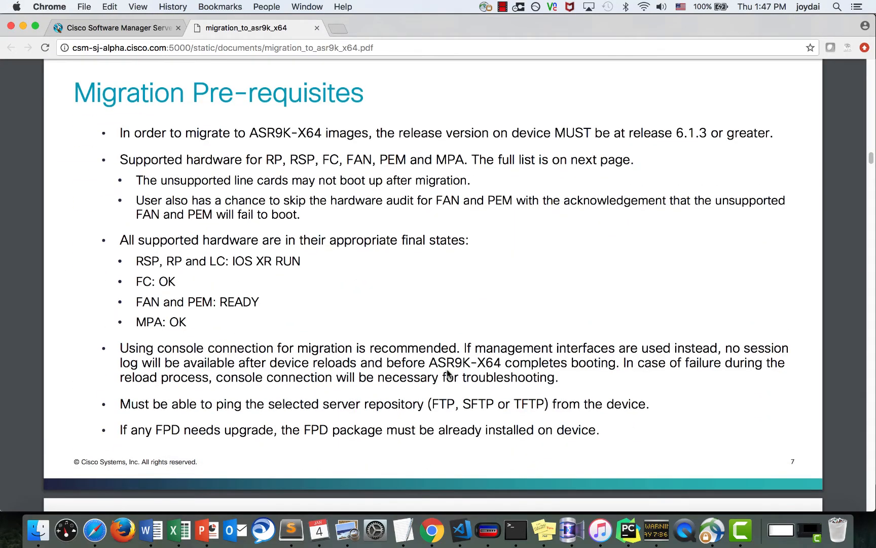
pyautogui.scroll(-20, 448, 374)
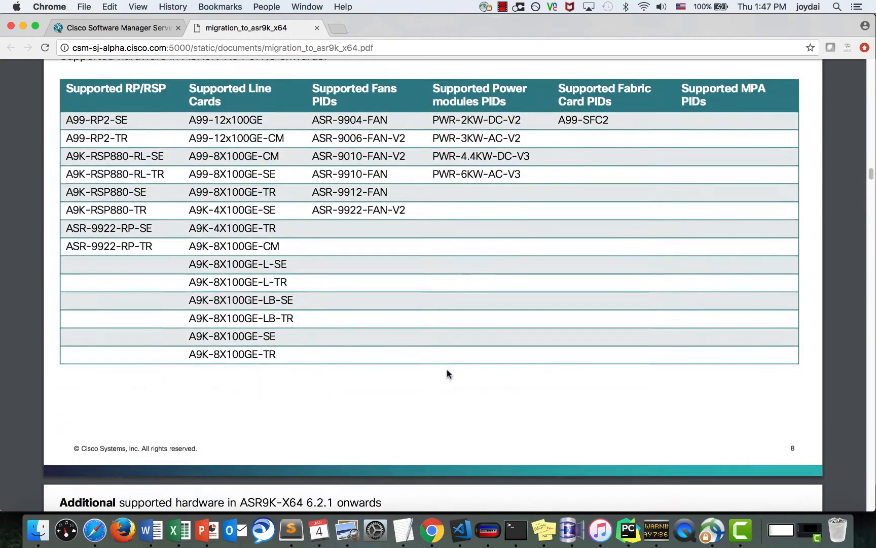
pyautogui.scroll(-1, 448, 373)
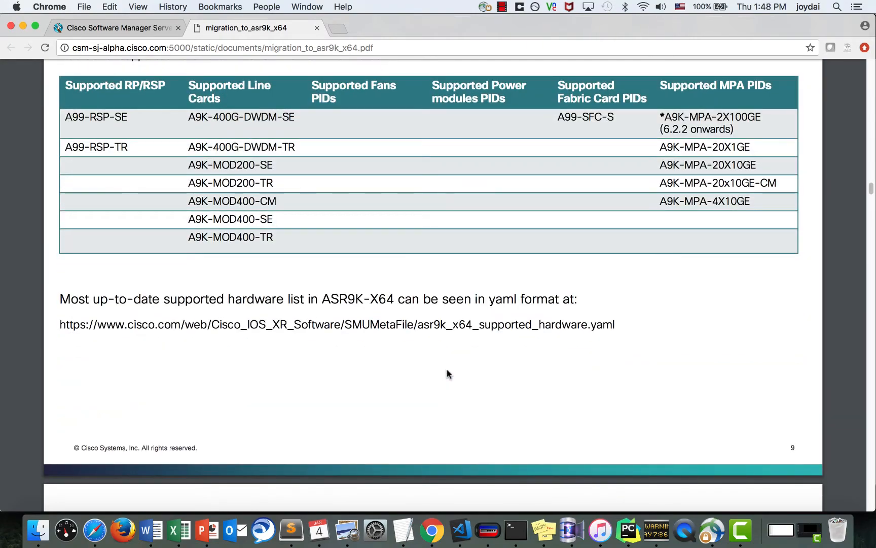
pyautogui.scroll(-10, 447, 373)
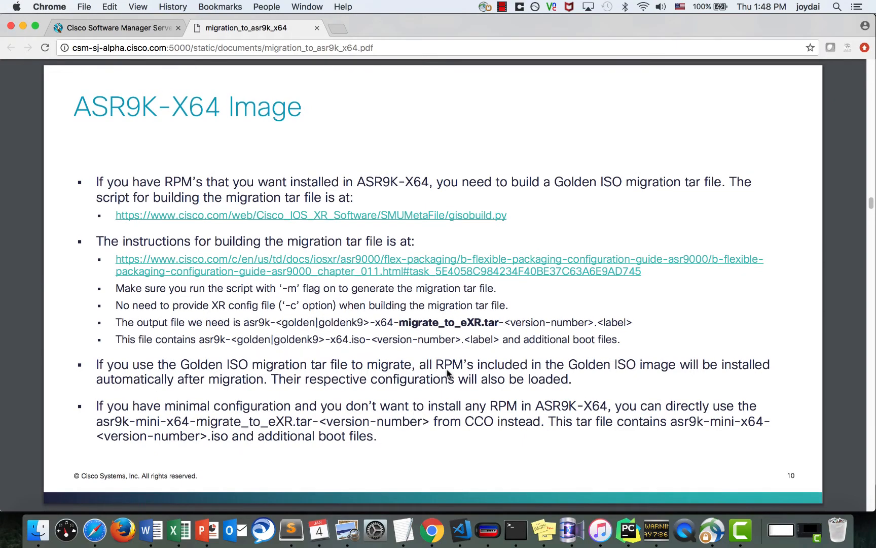
pyautogui.scroll(-10, 447, 374)
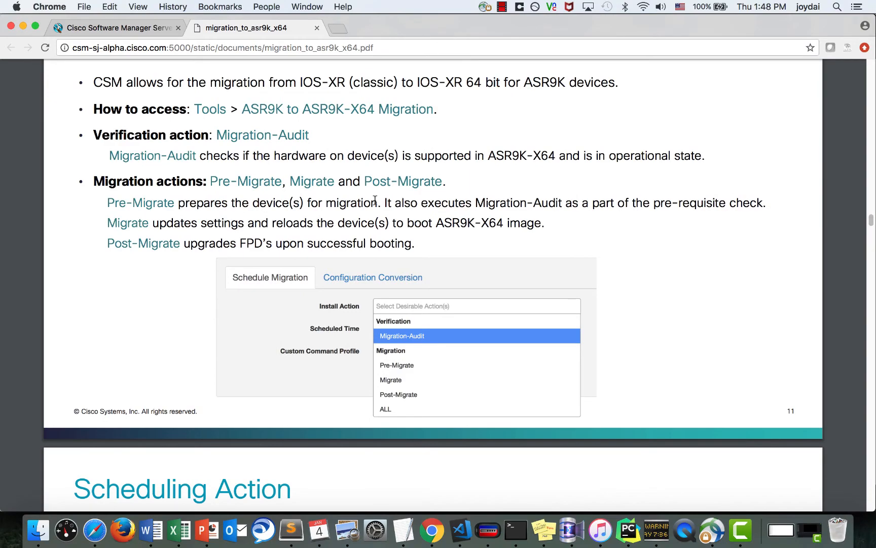
pyautogui.scroll(-3, 375, 199)
pyautogui.scroll(-20, 375, 199)
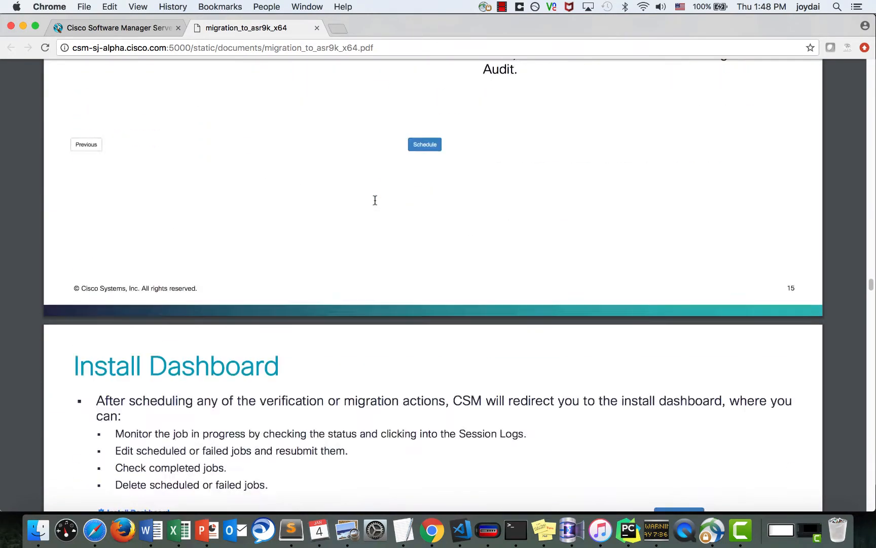
pyautogui.click(316, 28)
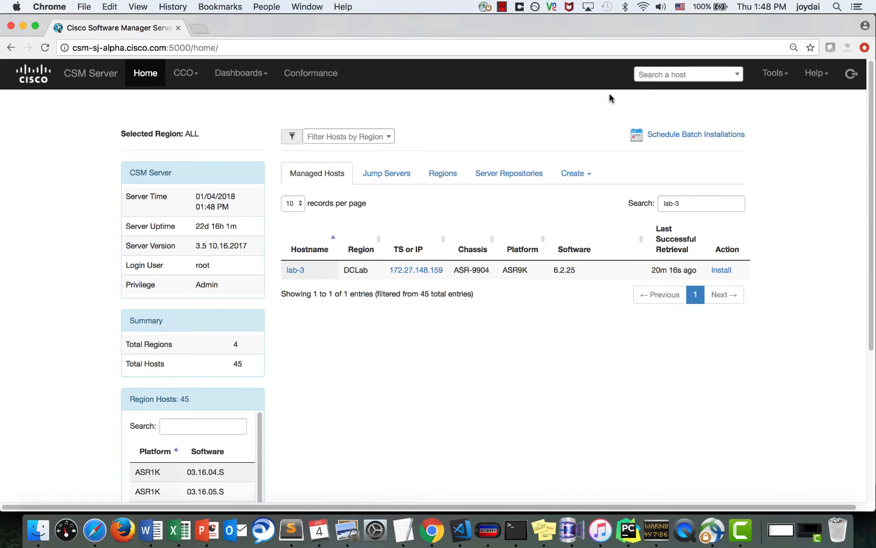
# - Open Tools > ASR9K to ASR9K-X64 Migration on its Configuration Conversion tab
pyautogui.click(763, 79)
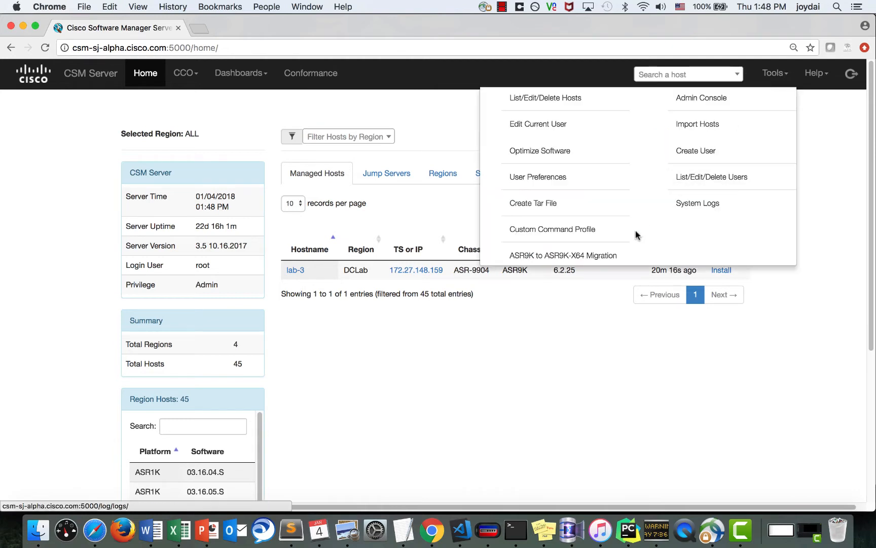
pyautogui.click(610, 255)
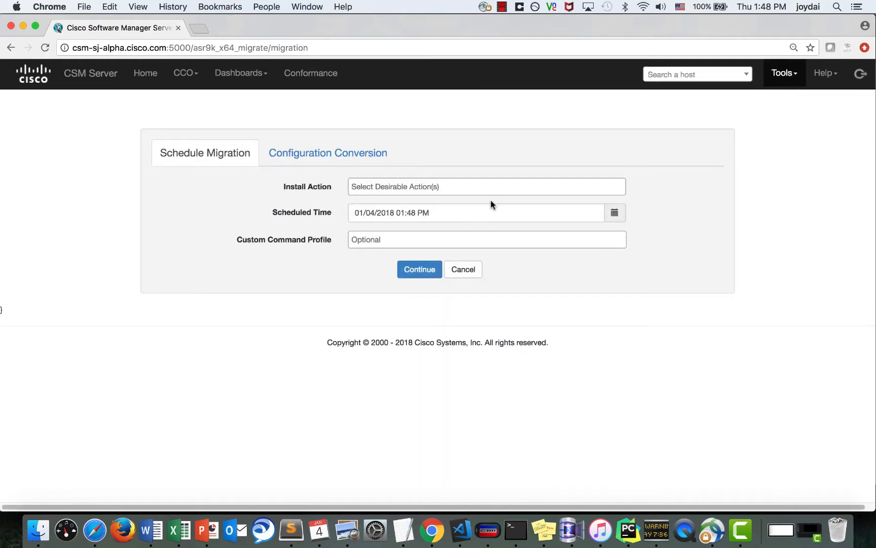
pyautogui.click(310, 159)
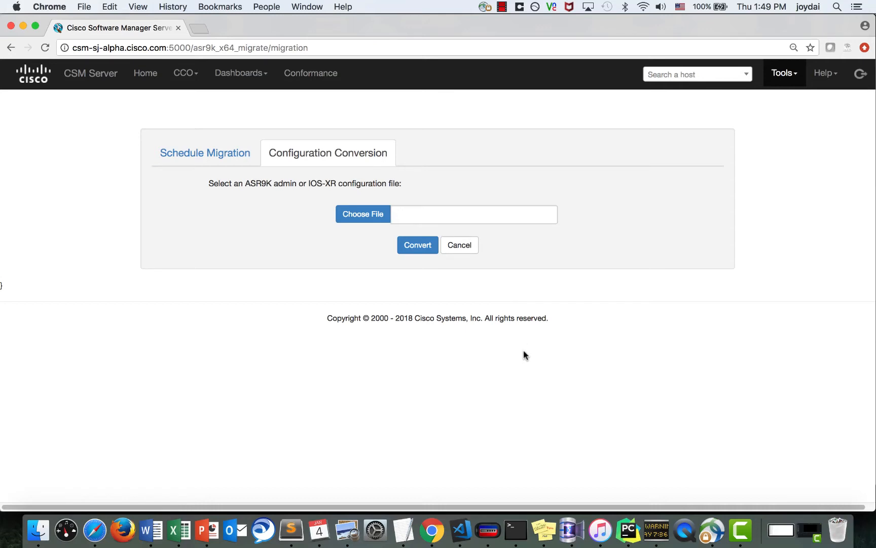
# - Log in to the vkg3 console as root and run 'show run'
pyautogui.click(516, 530)
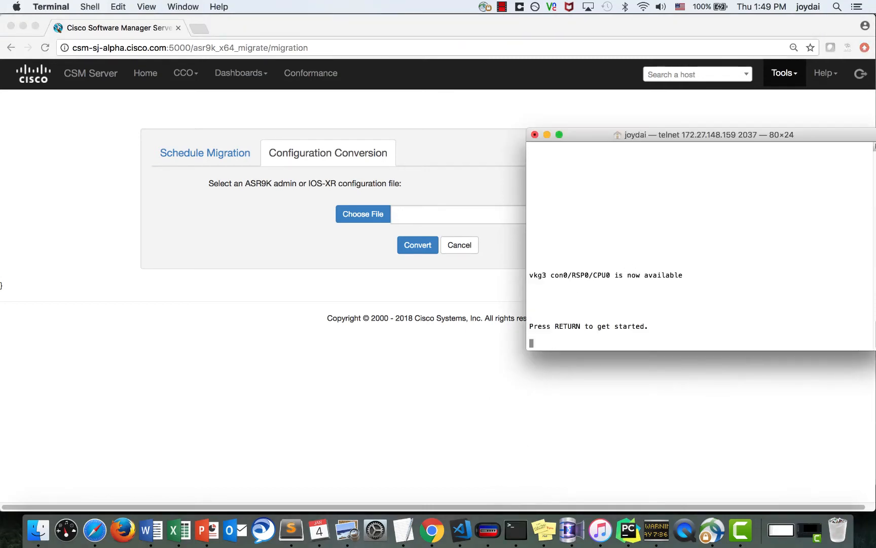
pyautogui.press('Return')
pyautogui.write('root')
pyautogui.press('Return')
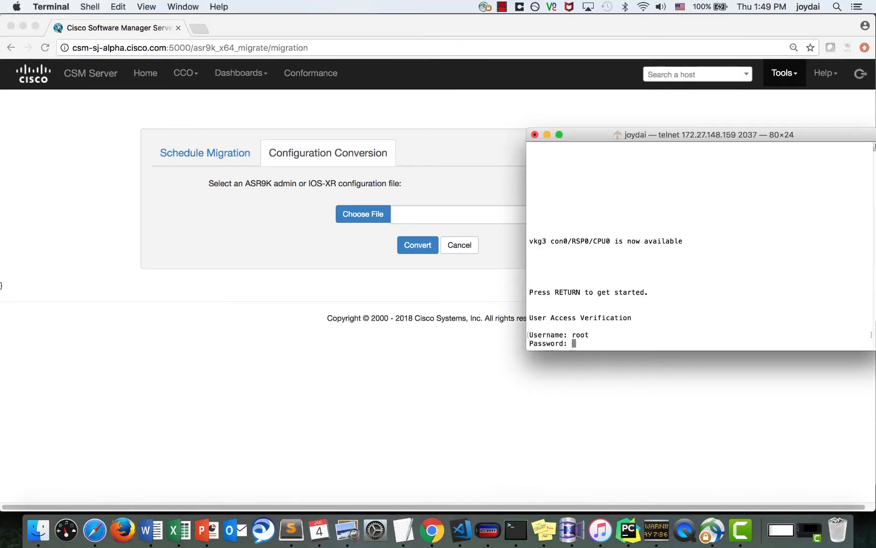
pyautogui.press('Return')
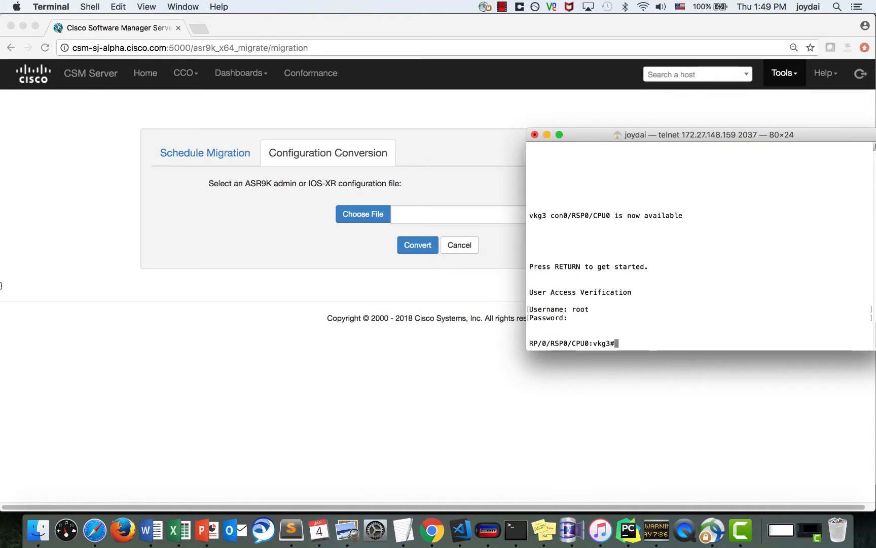
pyautogui.write('show run')
pyautogui.press('Return')
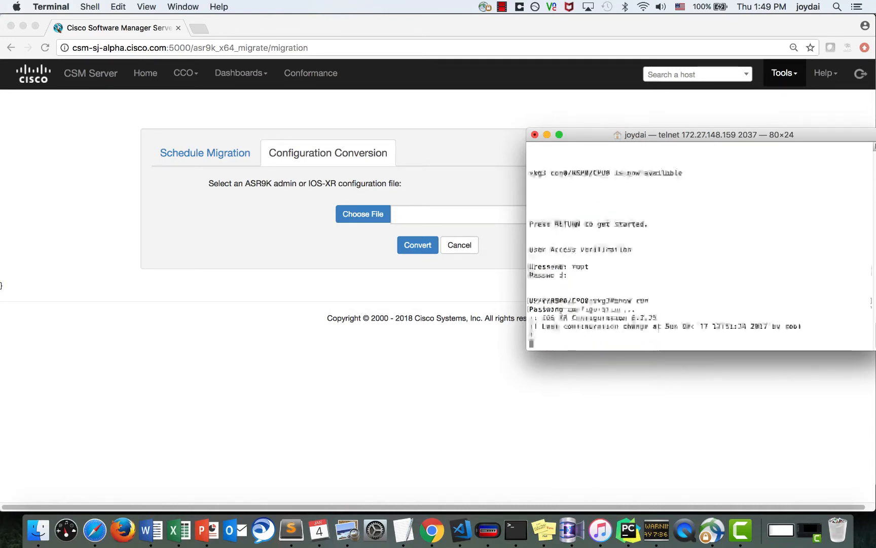
# - Select the running configuration from 'hostname vkg3' down to the end
pyautogui.scroll(5, 630, 264)
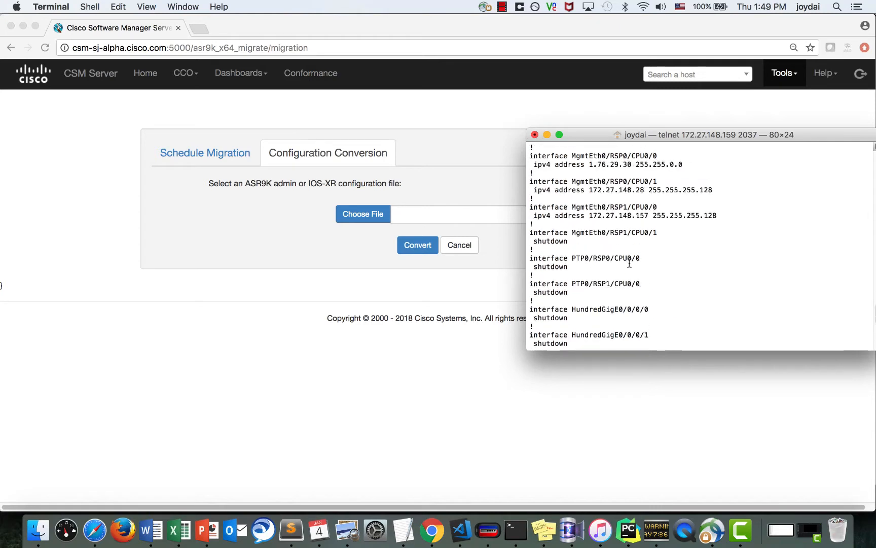
pyautogui.scroll(3, 630, 264)
pyautogui.scroll(-1, 629, 263)
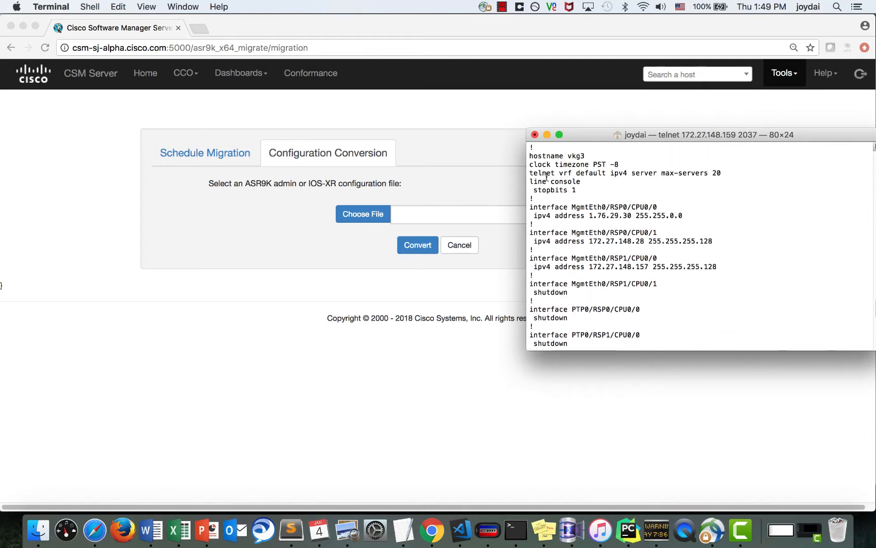
pyautogui.moveTo(529, 155); pyautogui.dragTo(602, 318)
pyautogui.click(407, 527)
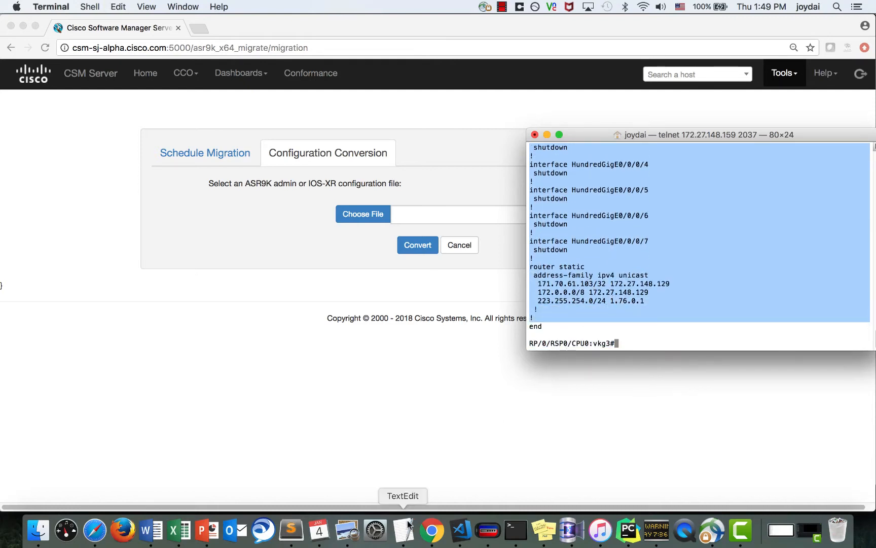
# - Paste the router configuration into the new document and convert it to plain text
pyautogui.press('super+v')
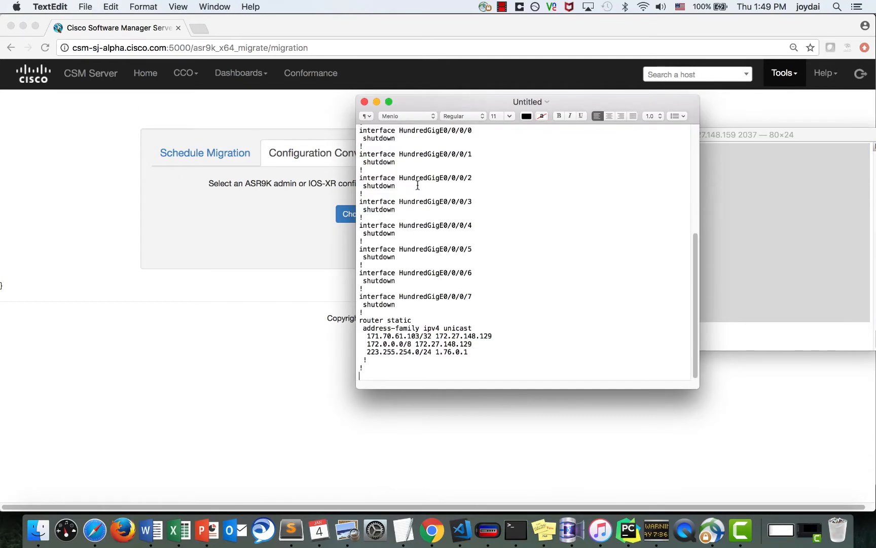
pyautogui.click(137, 6)
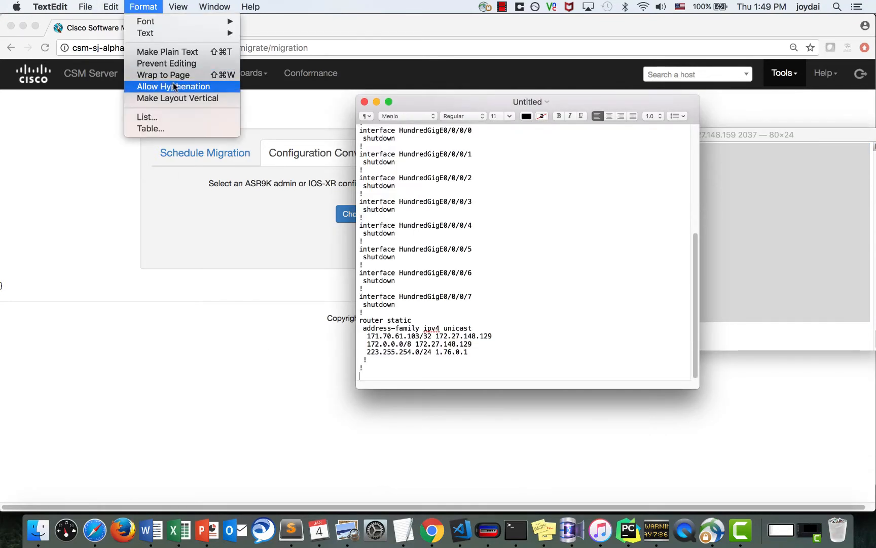
pyautogui.click(176, 52)
pyautogui.click(619, 188)
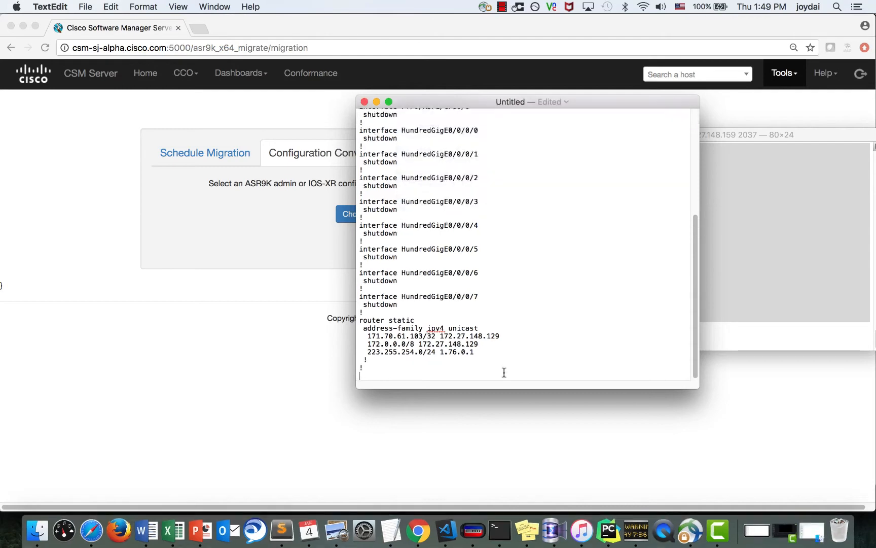
# - Save the document as xr.txt in the configs folder and close it
pyautogui.press('super+s')
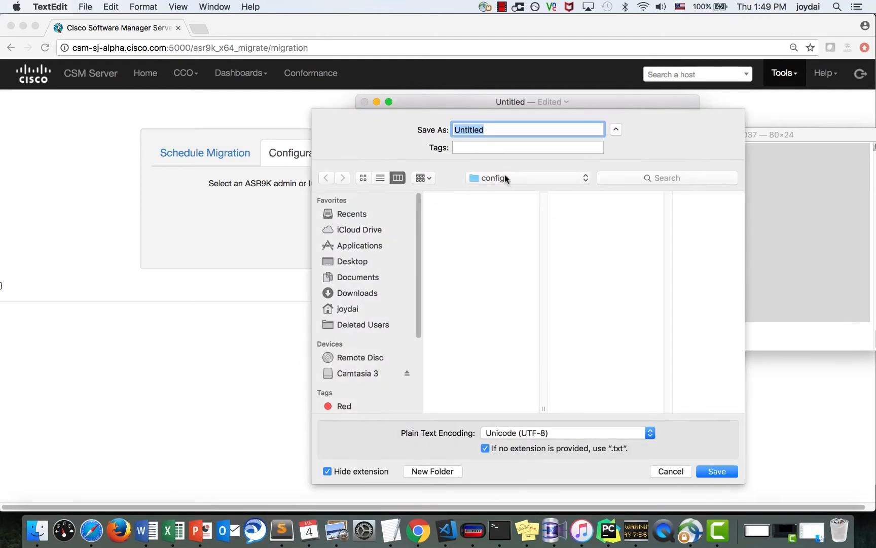
pyautogui.write('xr.txt')
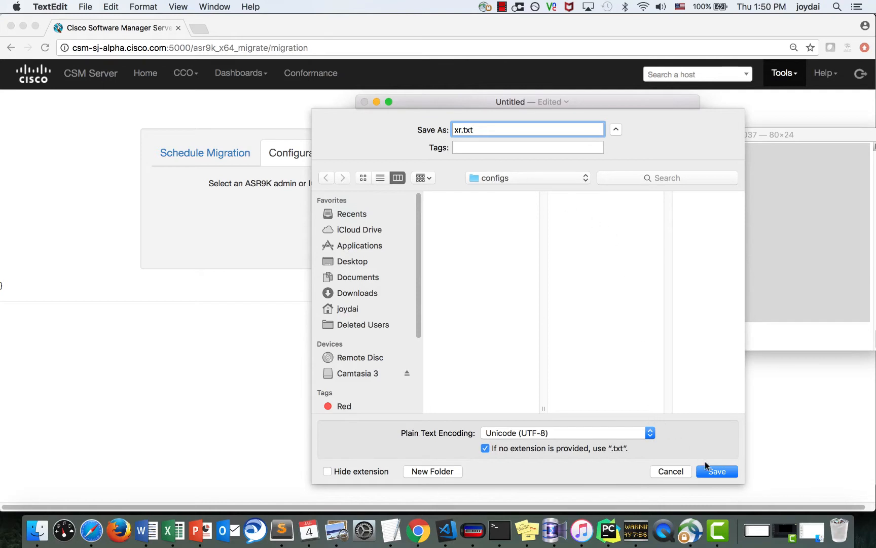
pyautogui.click(714, 473)
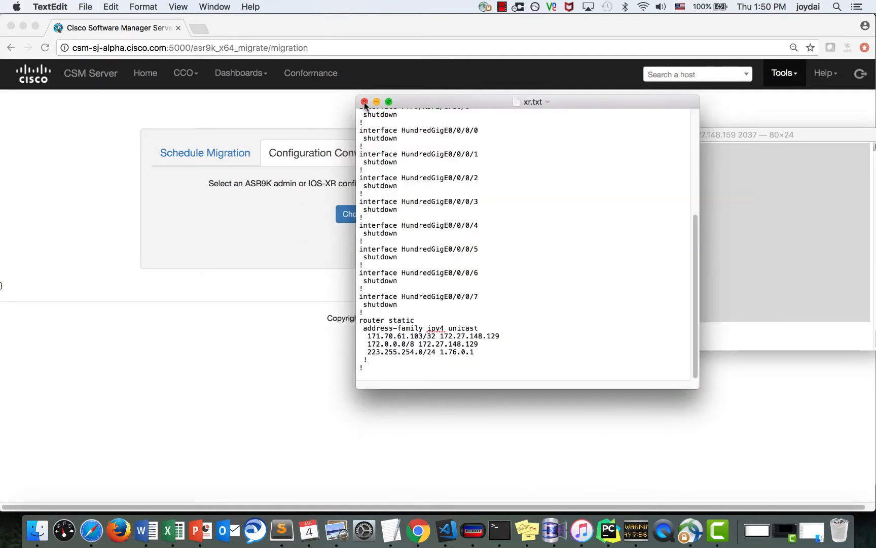
pyautogui.click(364, 102)
pyautogui.click(620, 230)
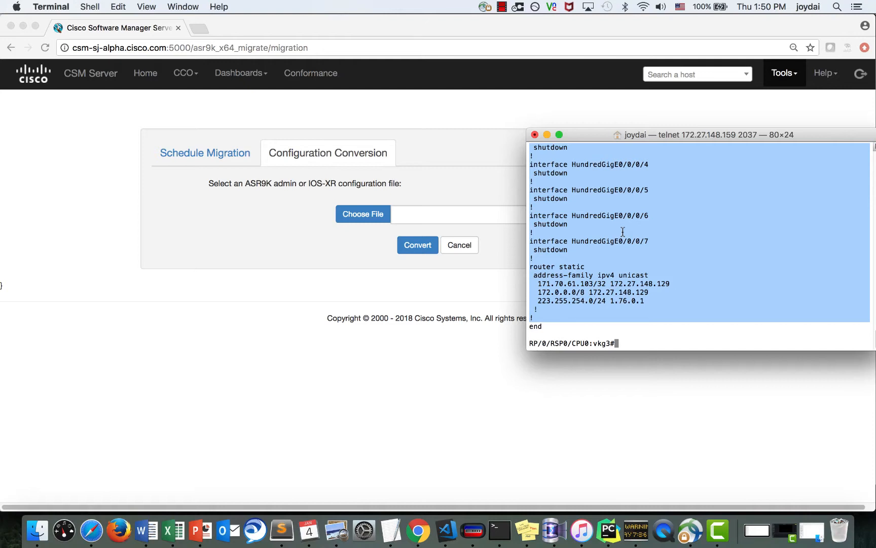
# - Run 'admin show run' and copy the username root block of the admin configuration
pyautogui.write('admi')
pyautogui.write('n show run')
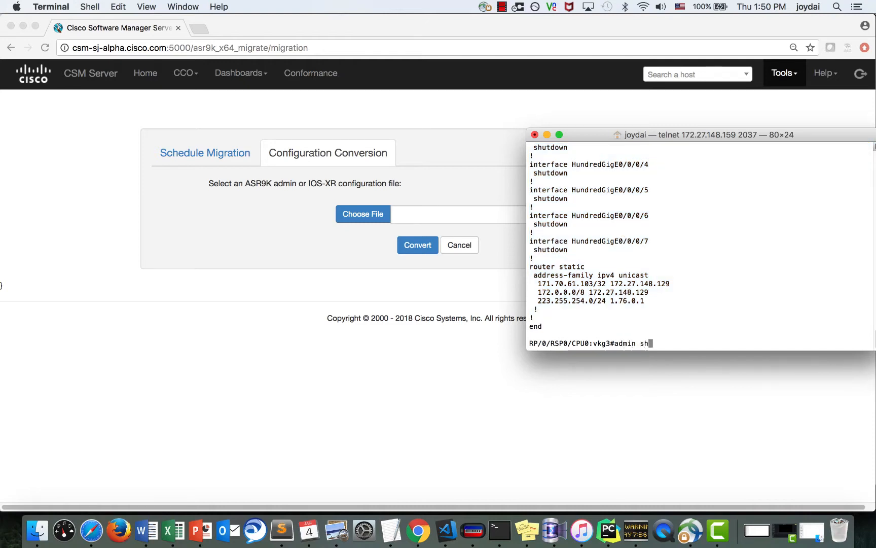
pyautogui.press('Return')
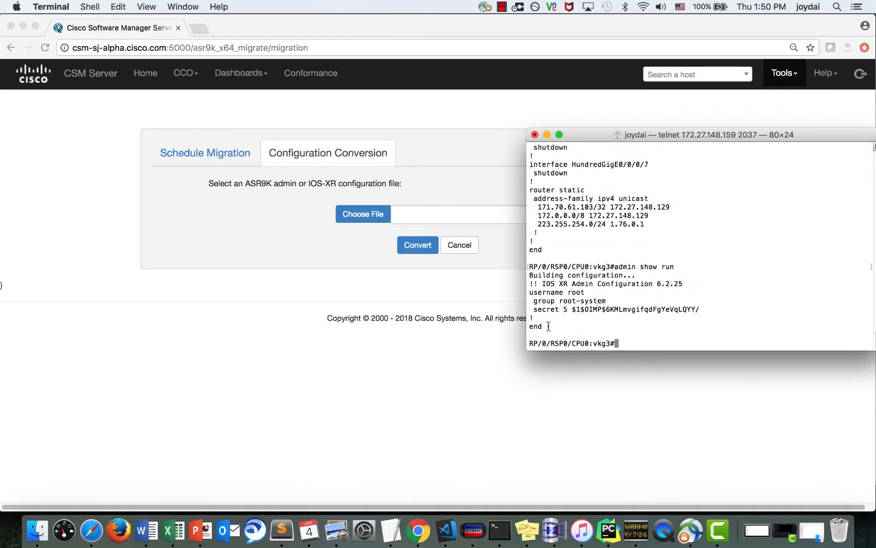
pyautogui.moveTo(548, 318); pyautogui.dragTo(521, 292)
pyautogui.press('super+c')
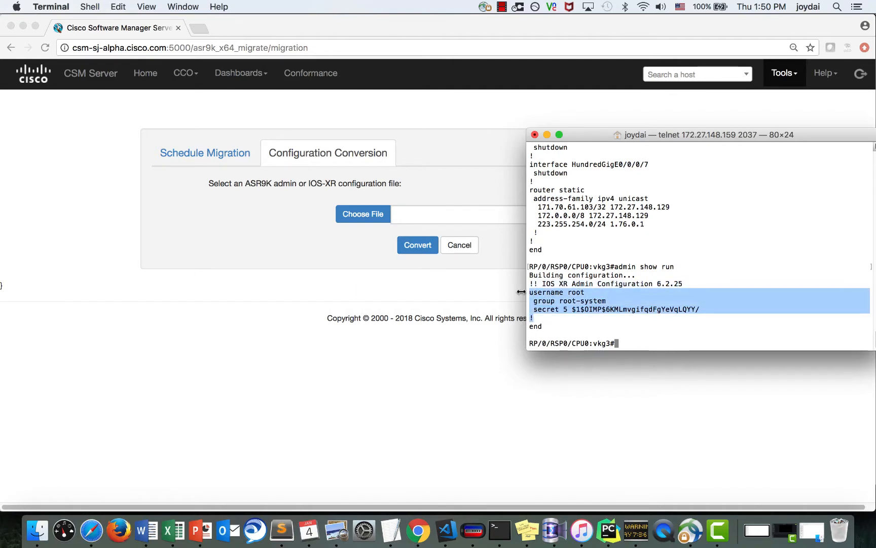
pyautogui.click(570, 268)
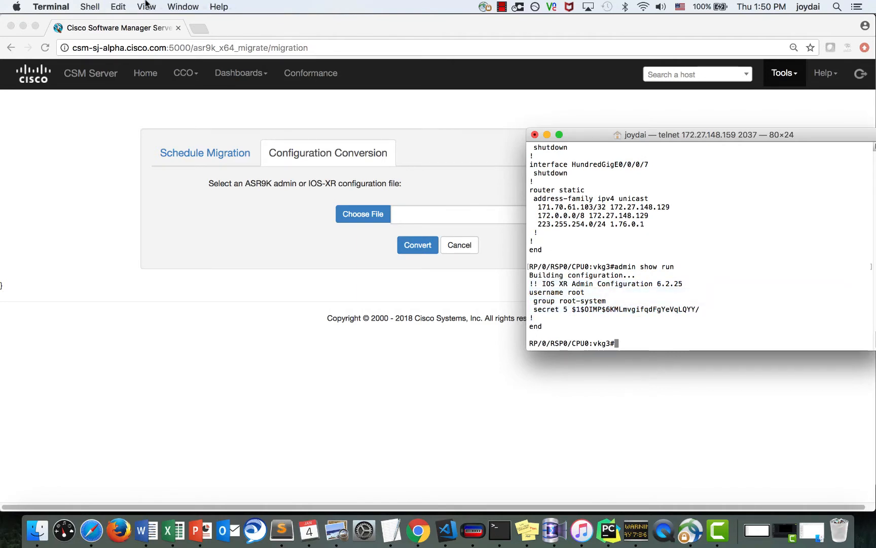
# - Paste the admin root-user lines into a new TextEdit document made plain text
pyautogui.click(392, 522)
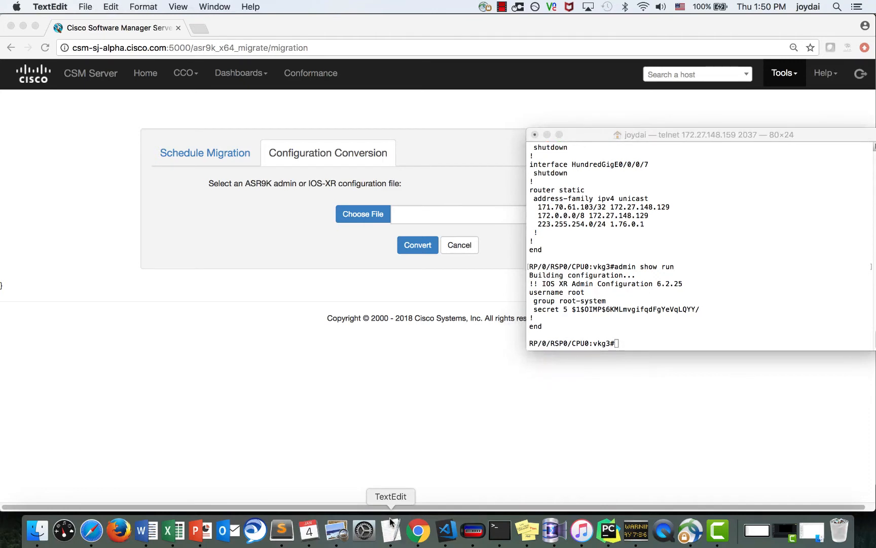
pyautogui.click(87, 6)
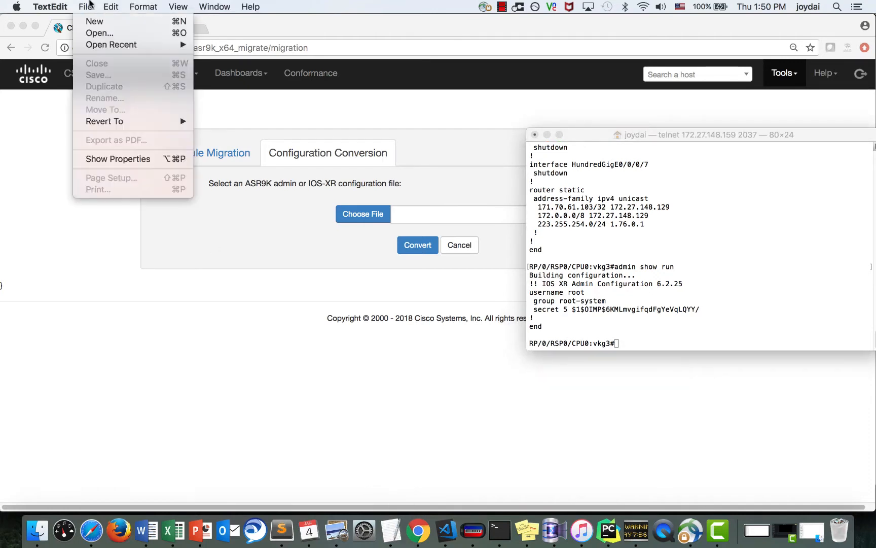
pyautogui.click(93, 21)
pyautogui.press('super+v')
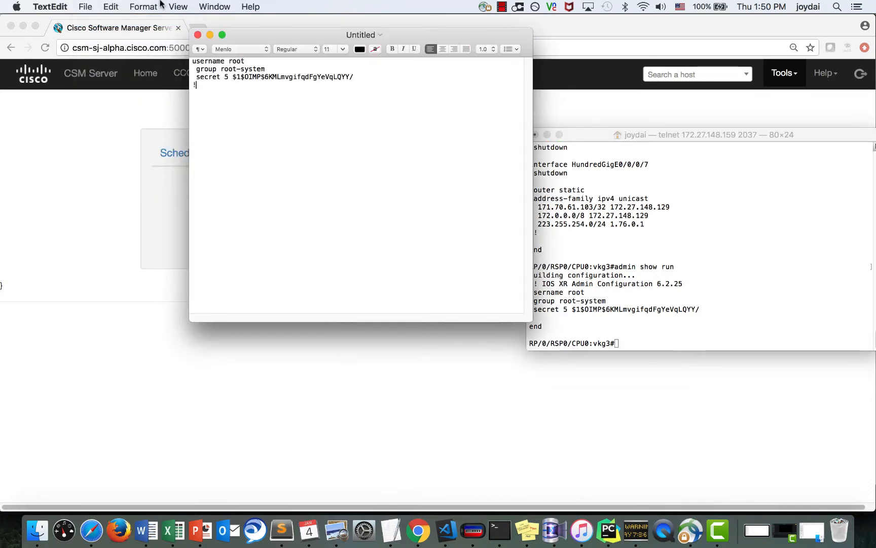
pyautogui.click(158, 6)
pyautogui.click(157, 53)
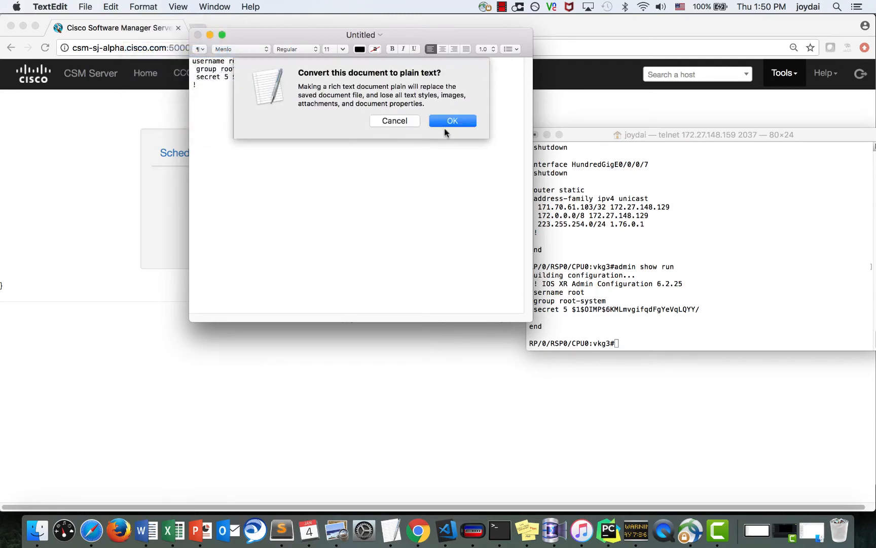
pyautogui.click(448, 122)
# - Save the document as admin.txt in the configs folder
pyautogui.press('super+s')
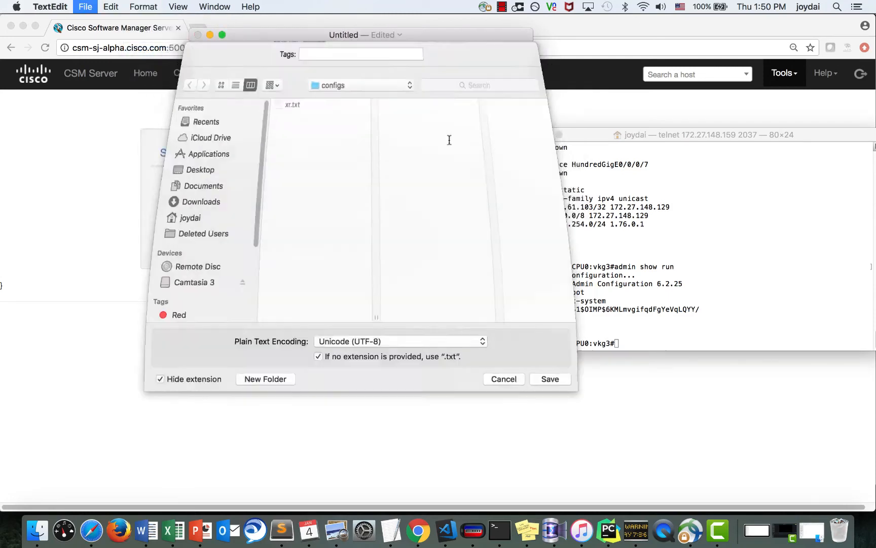
pyautogui.write('admin.')
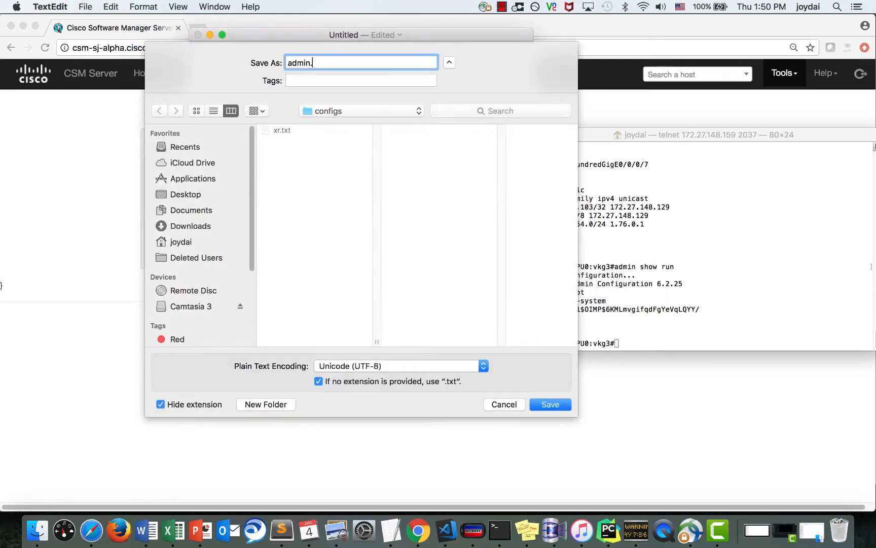
pyautogui.write('txt')
pyautogui.press('Return')
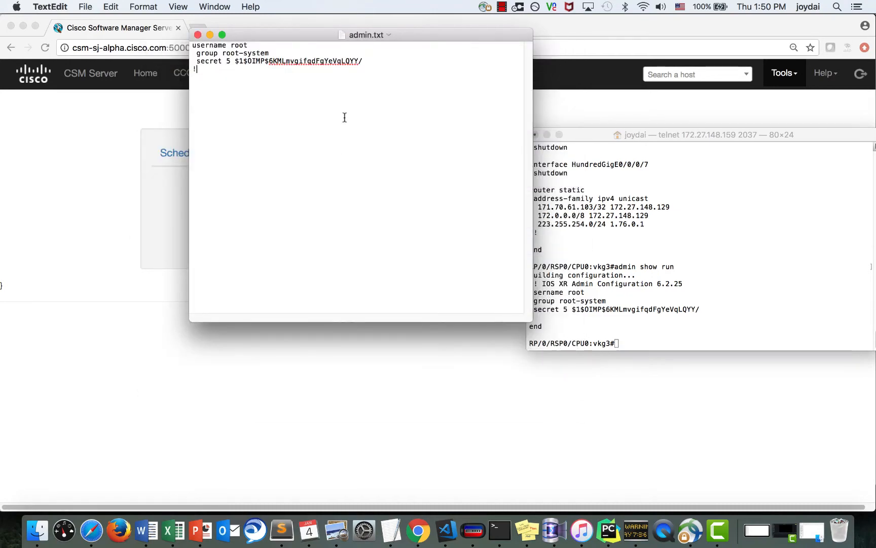
pyautogui.click(137, 212)
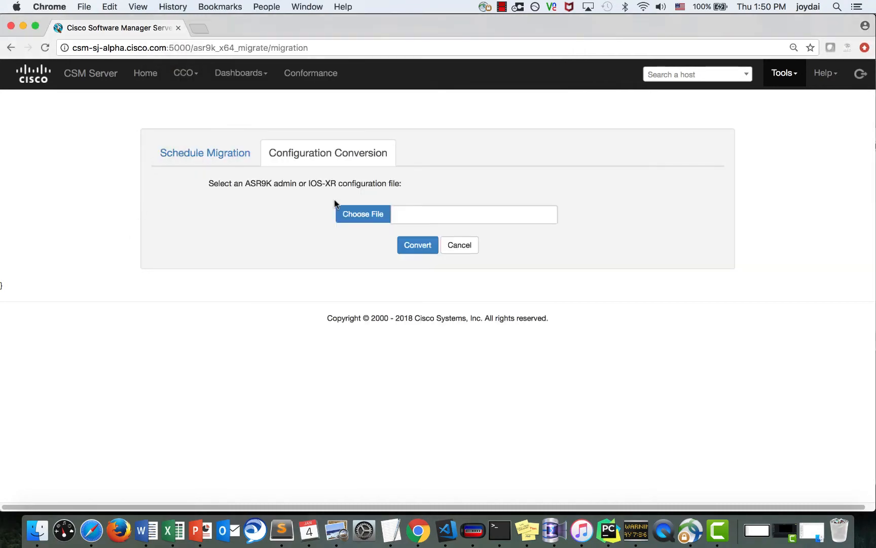
# - Load xr.txt from the configs folder and convert it to ASR9K-X64
pyautogui.click(361, 215)
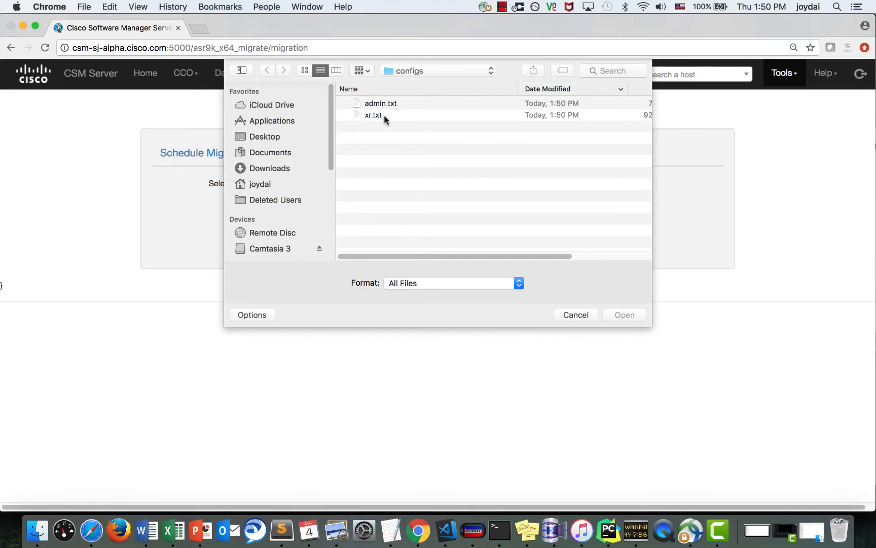
pyautogui.click(383, 114)
pyautogui.click(628, 314)
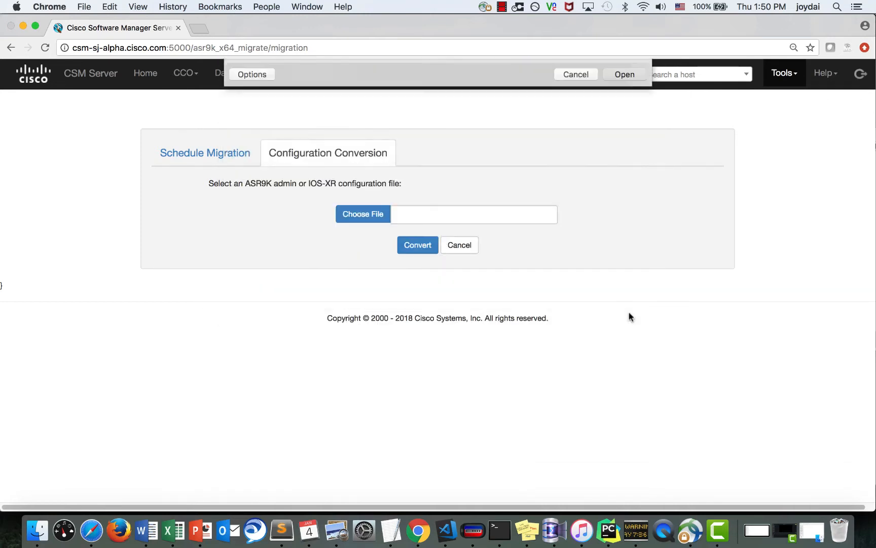
pyautogui.click(425, 247)
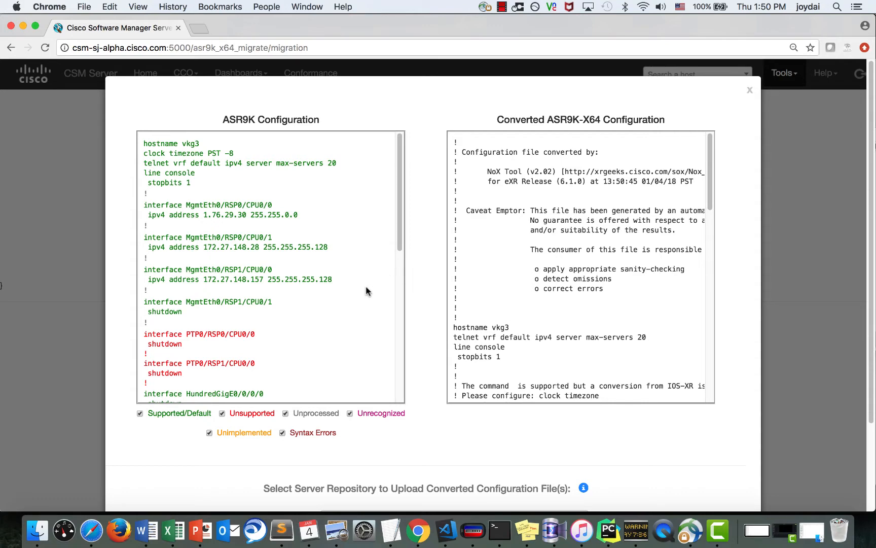
pyautogui.scroll(-10, 366, 287)
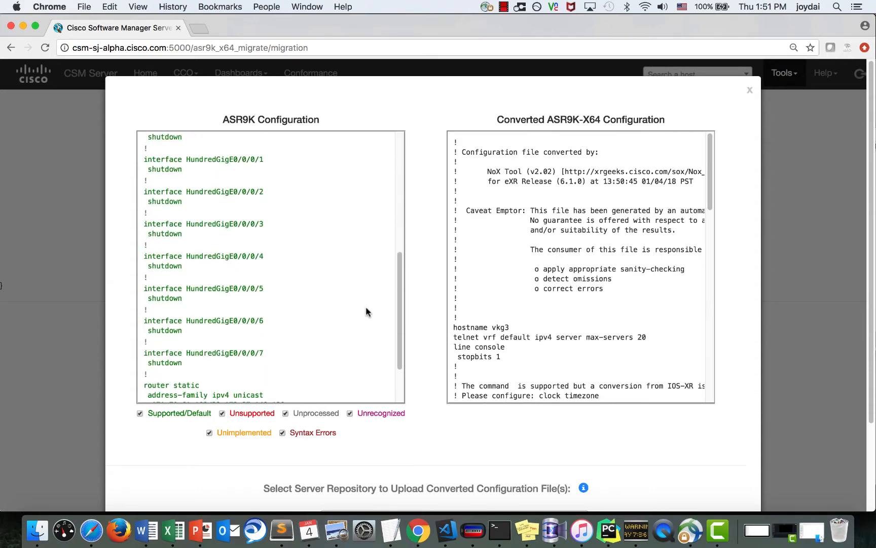
pyautogui.scroll(-3, 366, 307)
pyautogui.scroll(15, 367, 308)
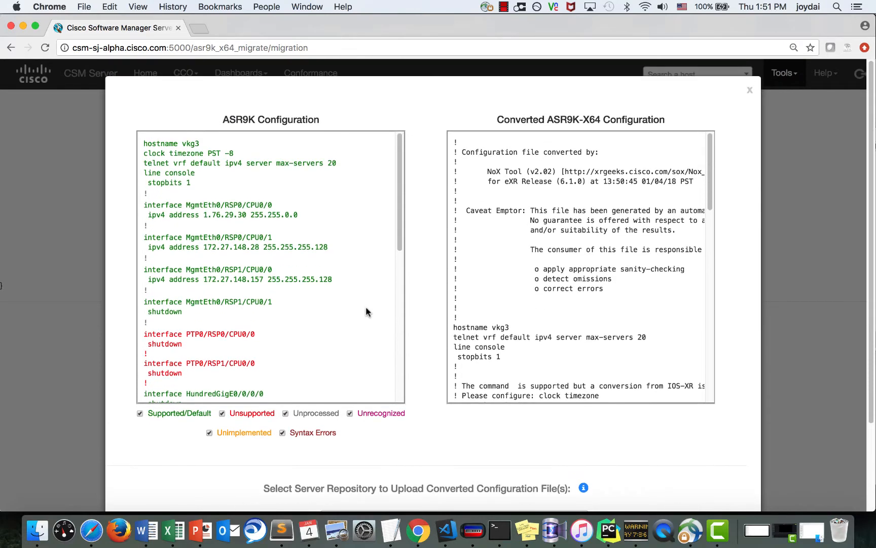
pyautogui.scroll(-10, 555, 335)
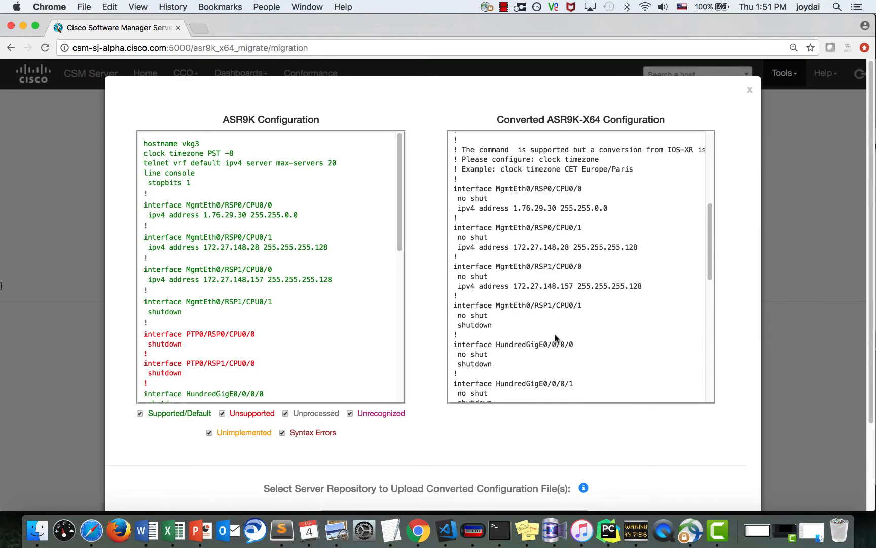
pyautogui.scroll(-3, 555, 335)
pyautogui.scroll(-5, 555, 333)
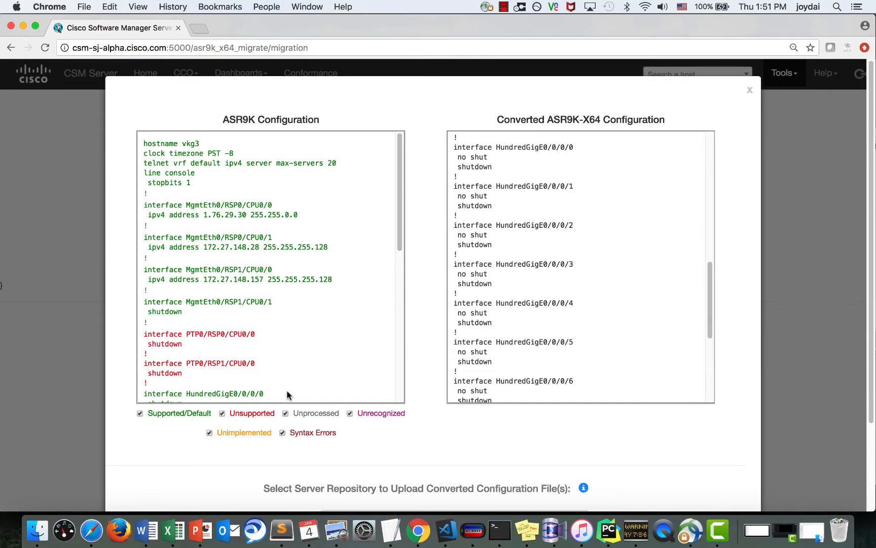
pyautogui.click(140, 413)
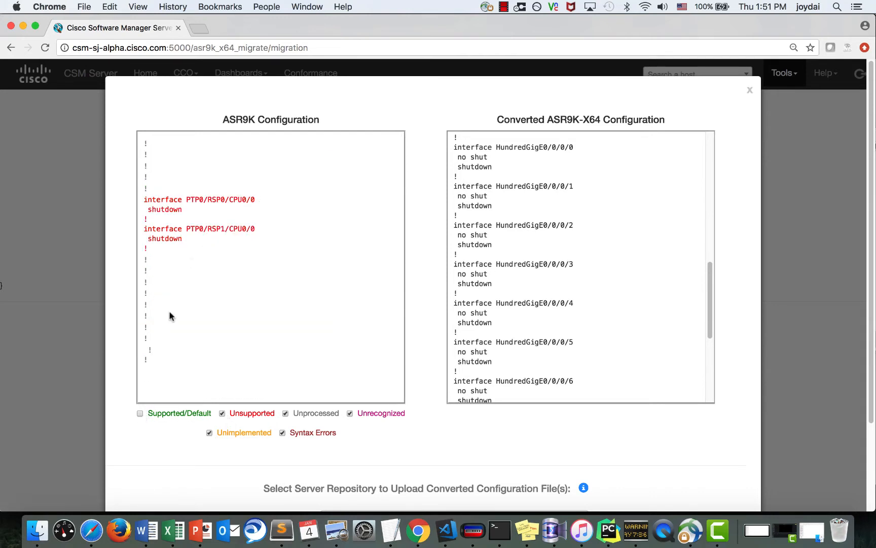
pyautogui.click(140, 413)
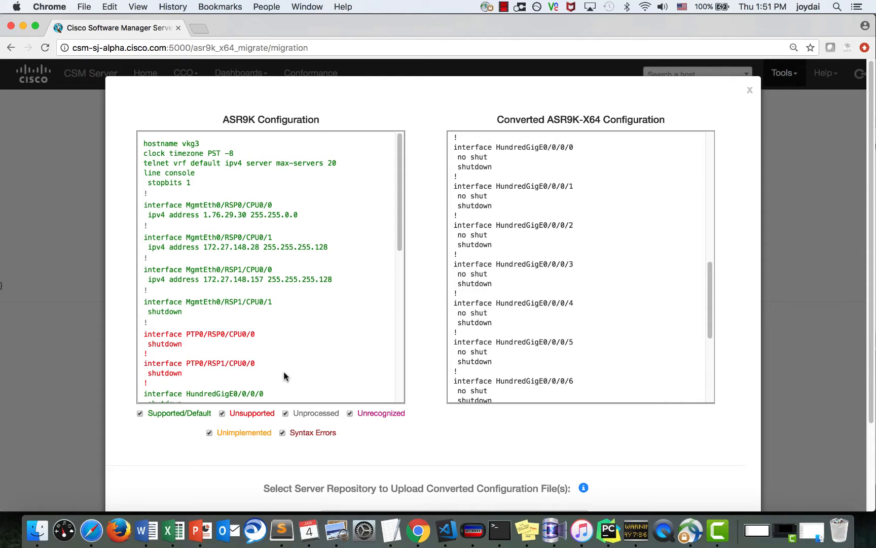
pyautogui.scroll(-4, 333, 486)
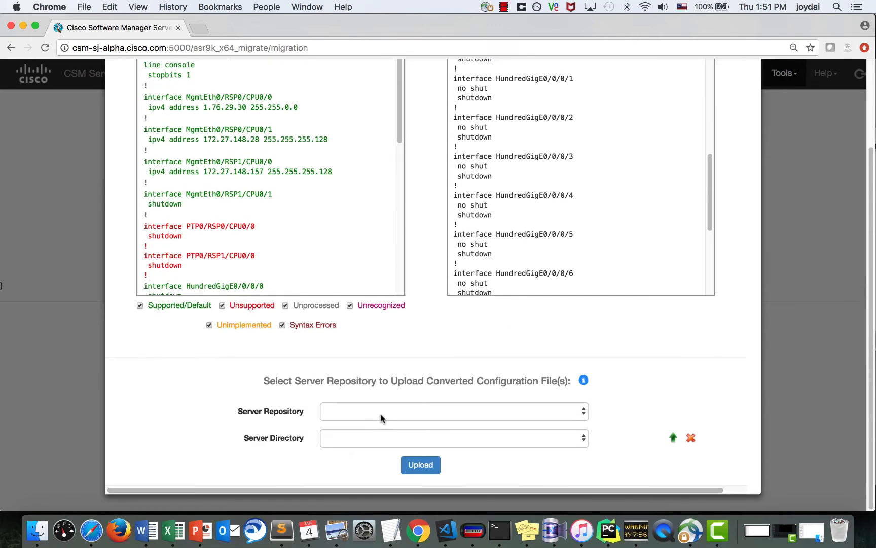
pyautogui.click(381, 417)
pyautogui.click(260, 450)
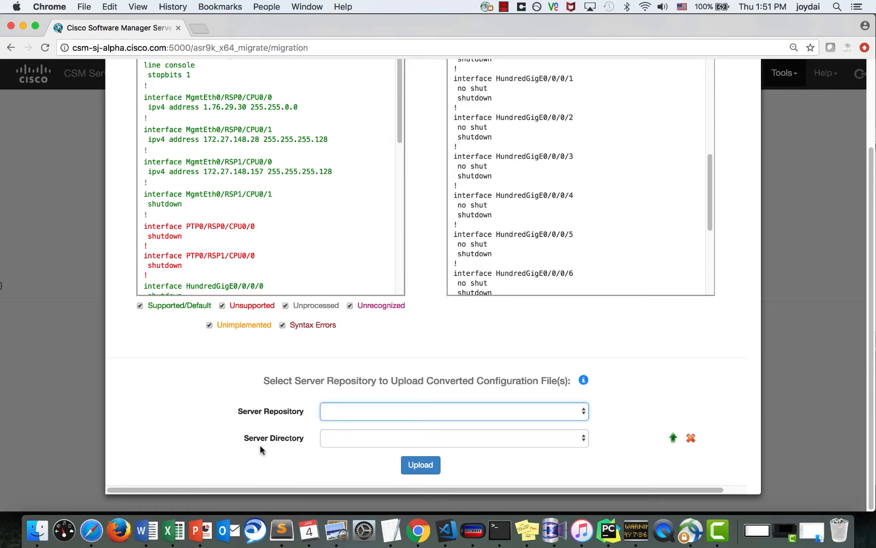
pyautogui.scroll(4, 259, 450)
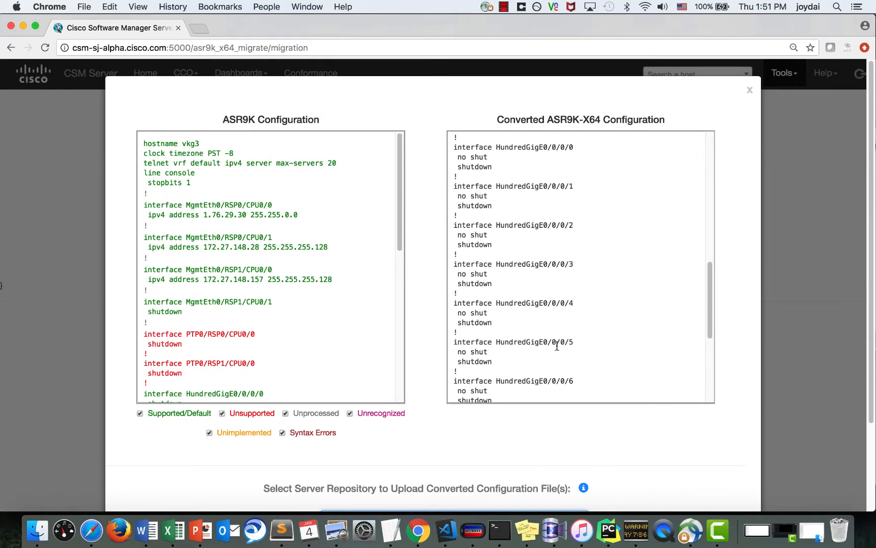
pyautogui.scroll(-5, 563, 293)
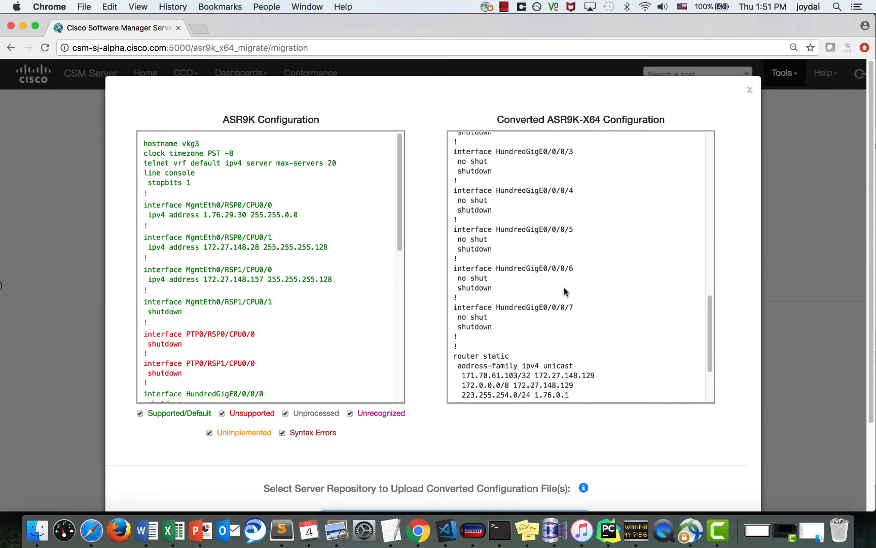
pyautogui.scroll(10, 564, 289)
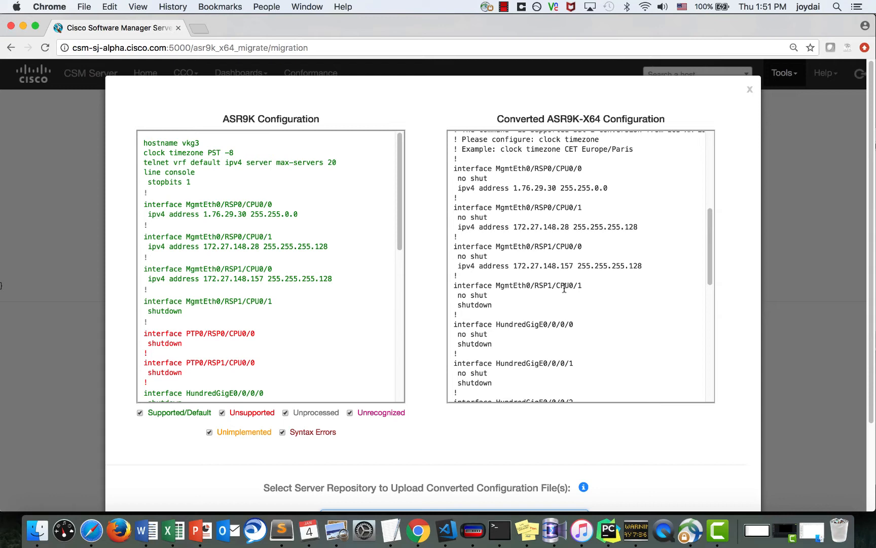
# - Convert admin.txt to ASR9K-X64, review the comparison, then go to Schedule Migration
pyautogui.click(749, 89)
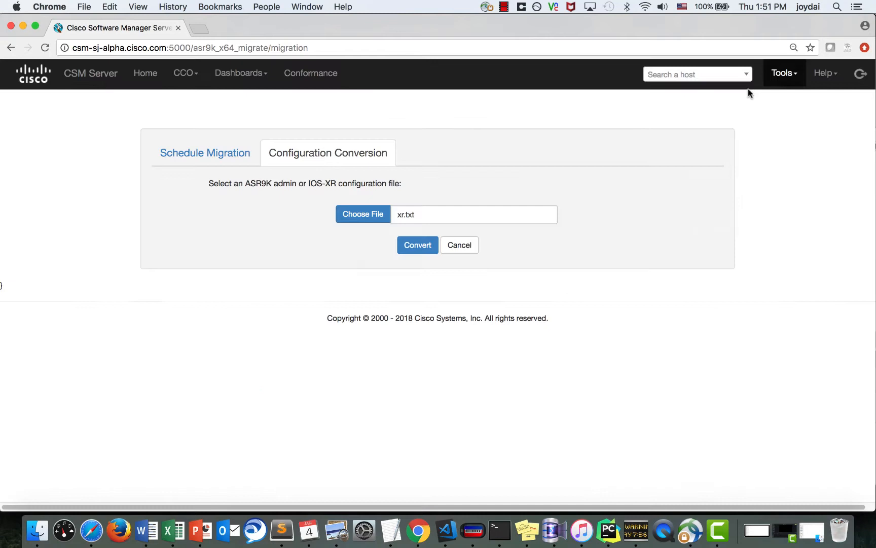
pyautogui.click(357, 212)
pyautogui.click(383, 103)
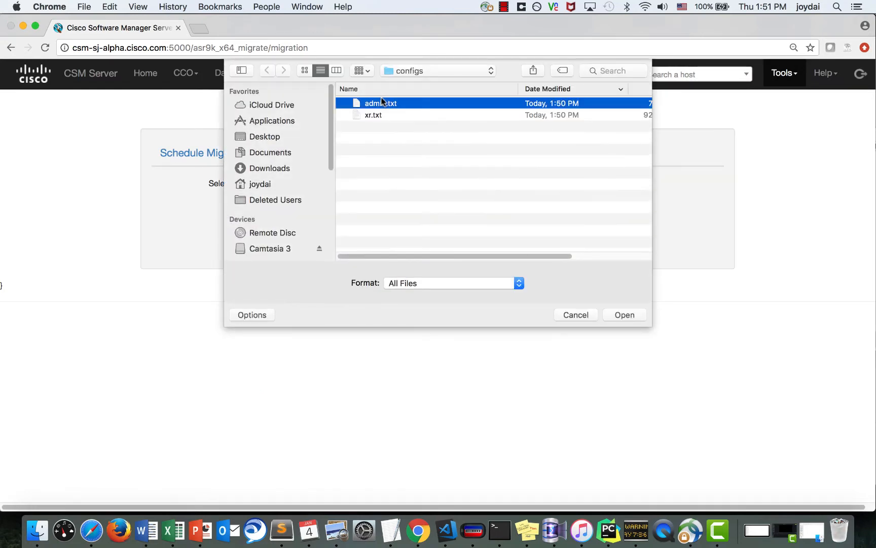
pyautogui.click(623, 314)
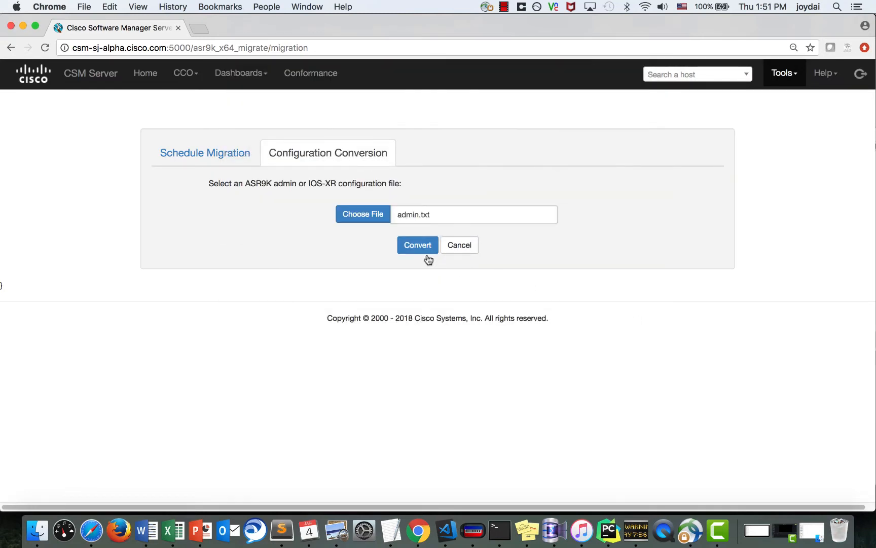
pyautogui.click(420, 251)
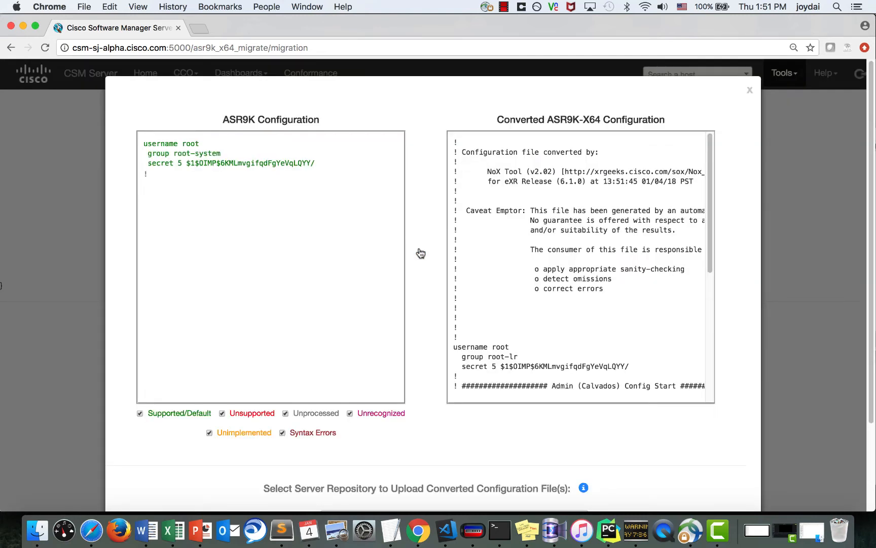
pyautogui.scroll(-10, 667, 348)
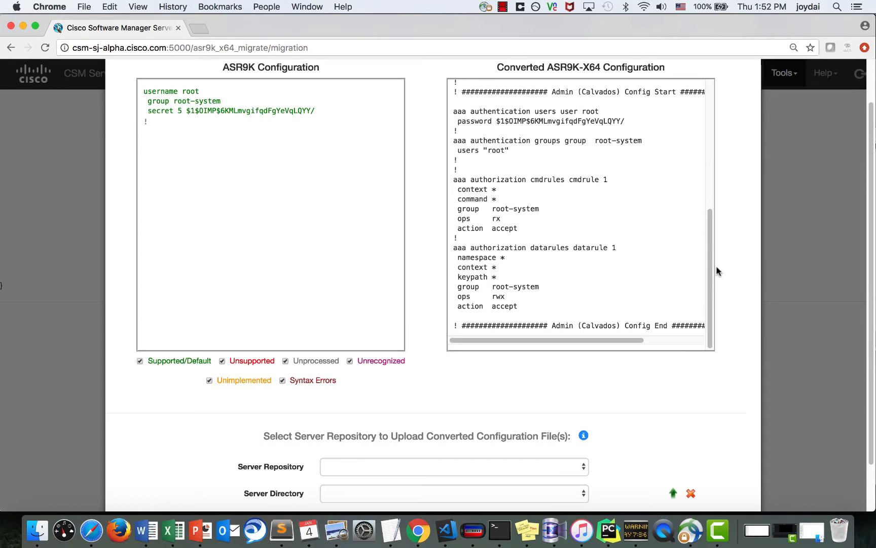
pyautogui.scroll(2, 716, 265)
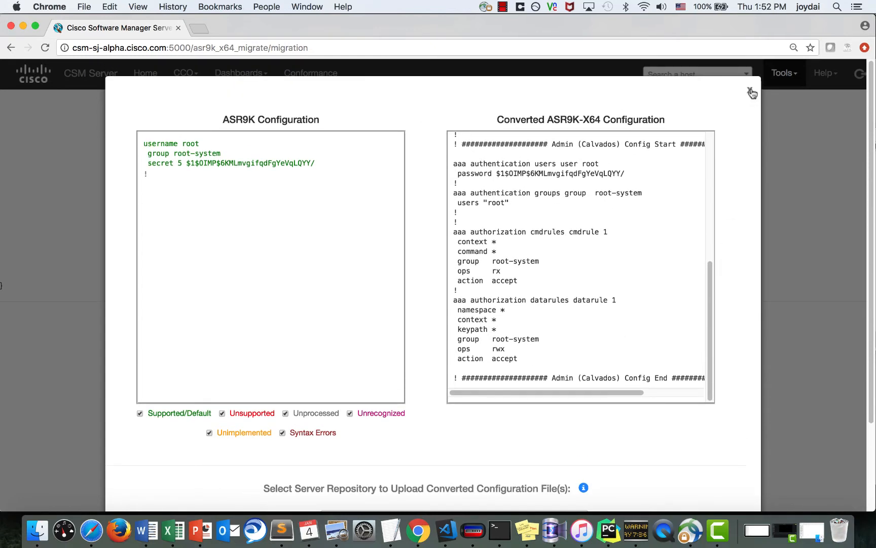
pyautogui.click(750, 91)
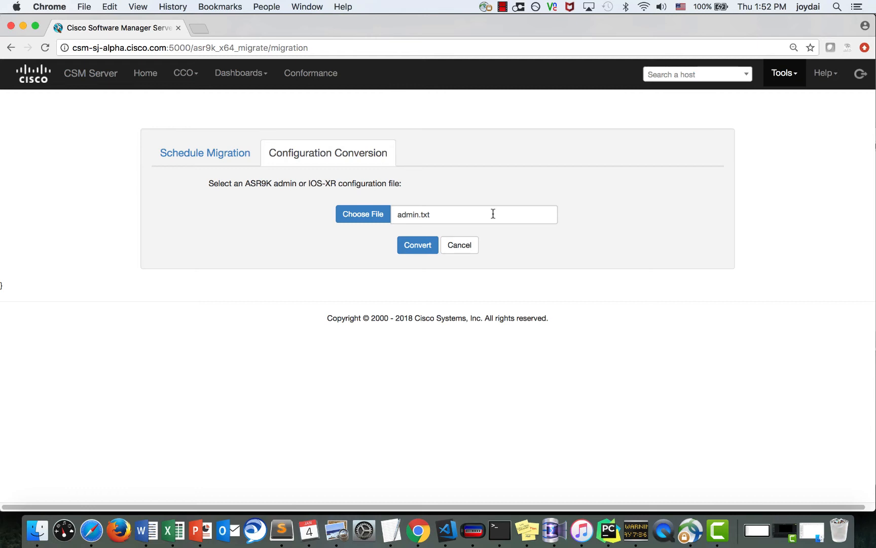
pyautogui.click(229, 150)
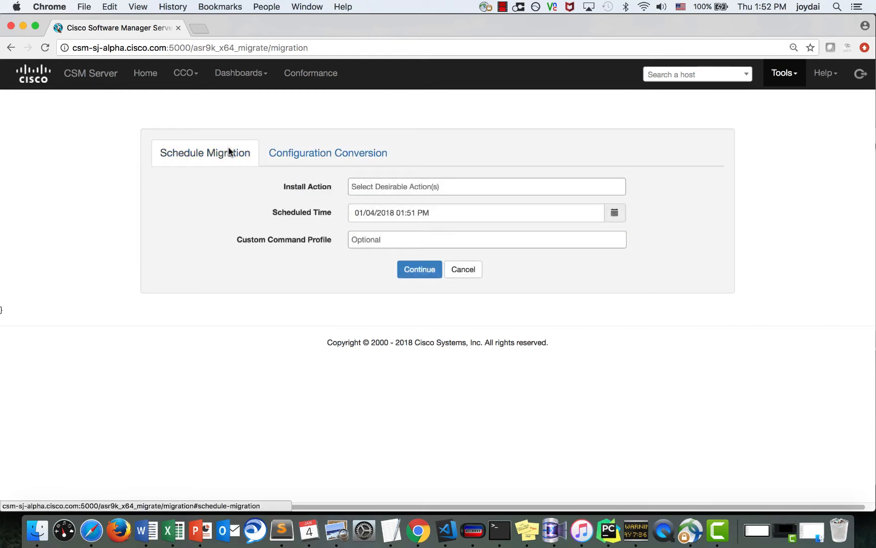
# - Choose Migration-Audit as the install action and continue to host selection
pyautogui.click(368, 187)
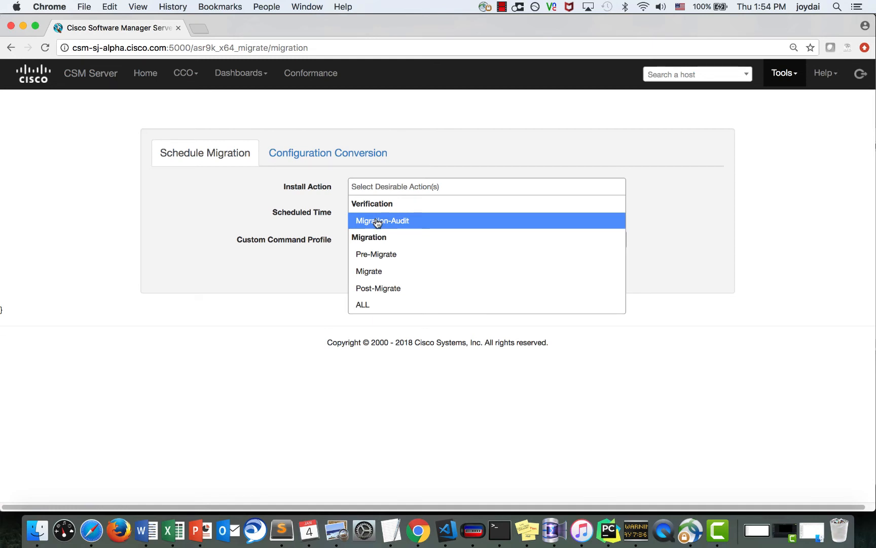
pyautogui.click(377, 222)
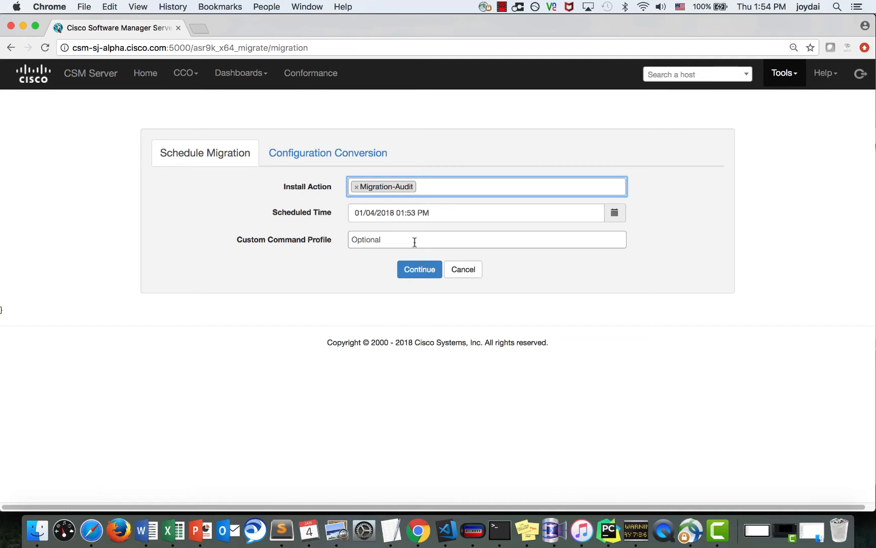
pyautogui.click(417, 268)
# - Select region DCLab, move only lab-3 to Selected Hosts, and advance to software version
pyautogui.click(407, 164)
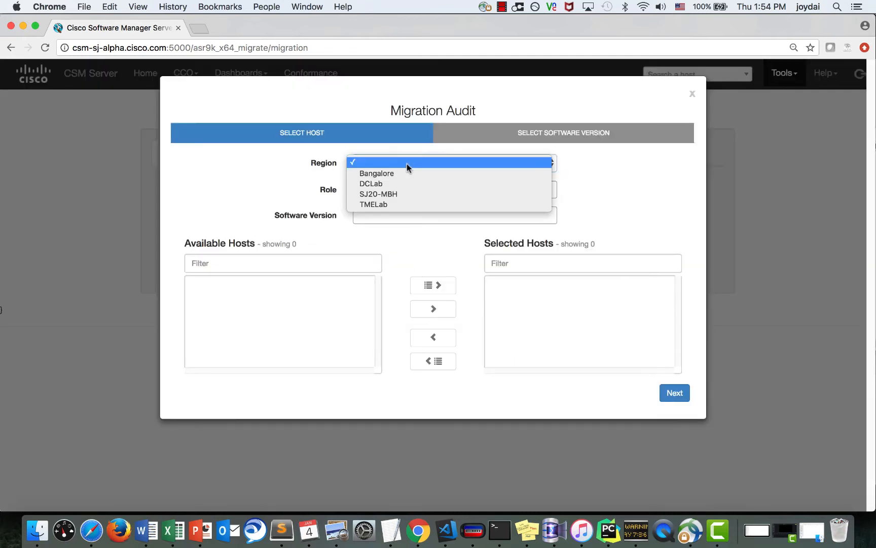
pyautogui.click(398, 184)
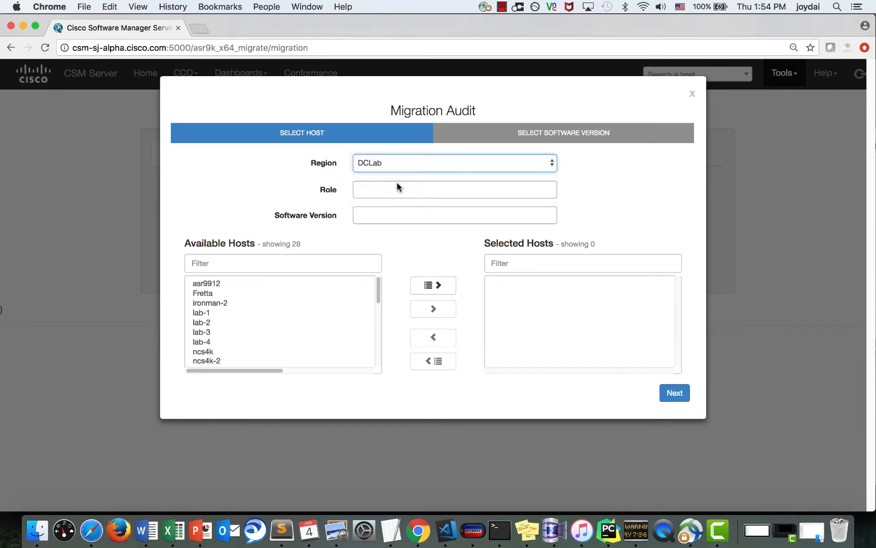
pyautogui.click(440, 287)
pyautogui.click(436, 360)
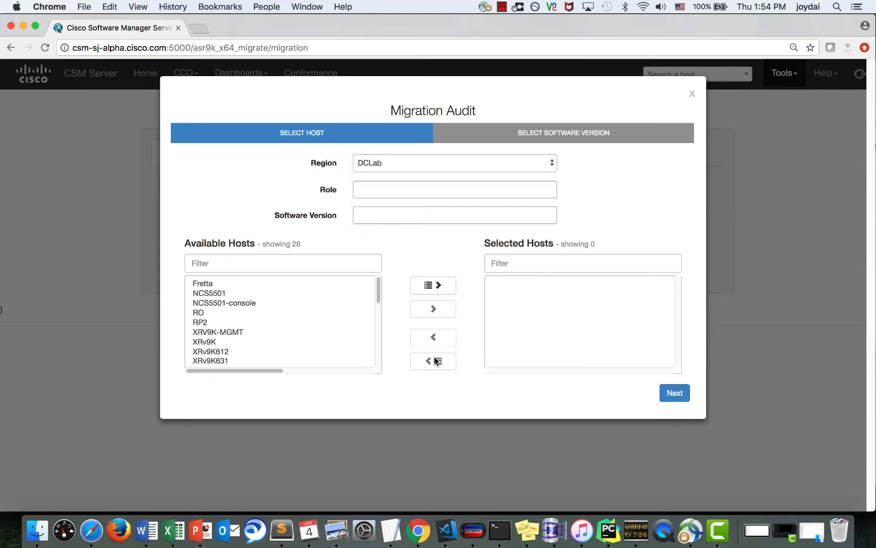
pyautogui.scroll(-4, 350, 335)
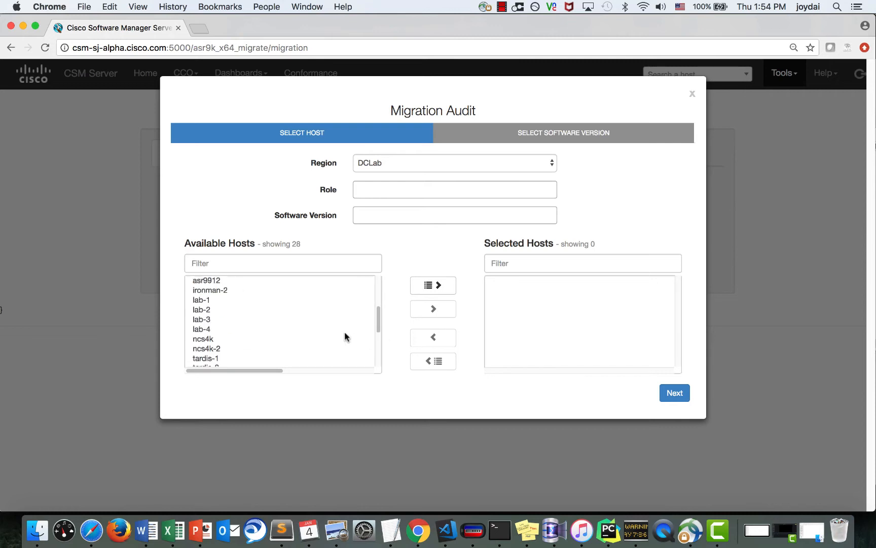
pyautogui.click(319, 315)
pyautogui.click(434, 308)
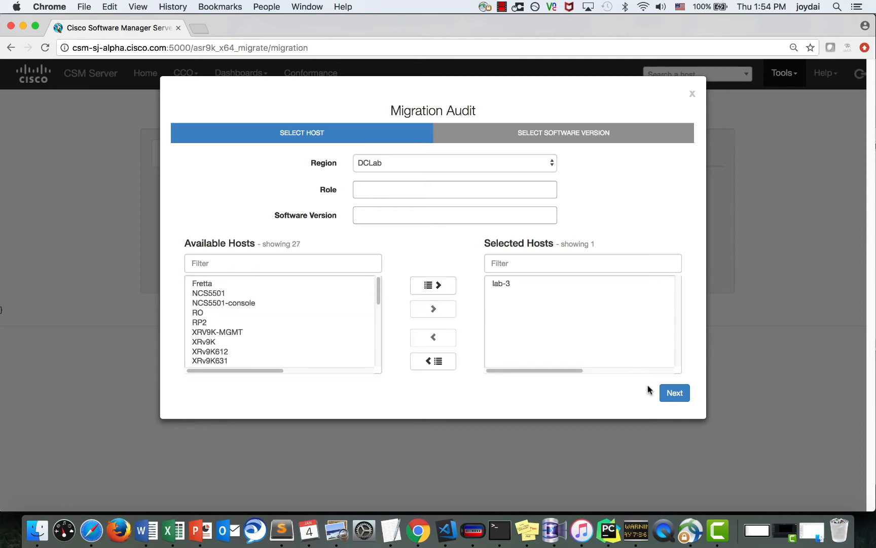
pyautogui.click(662, 392)
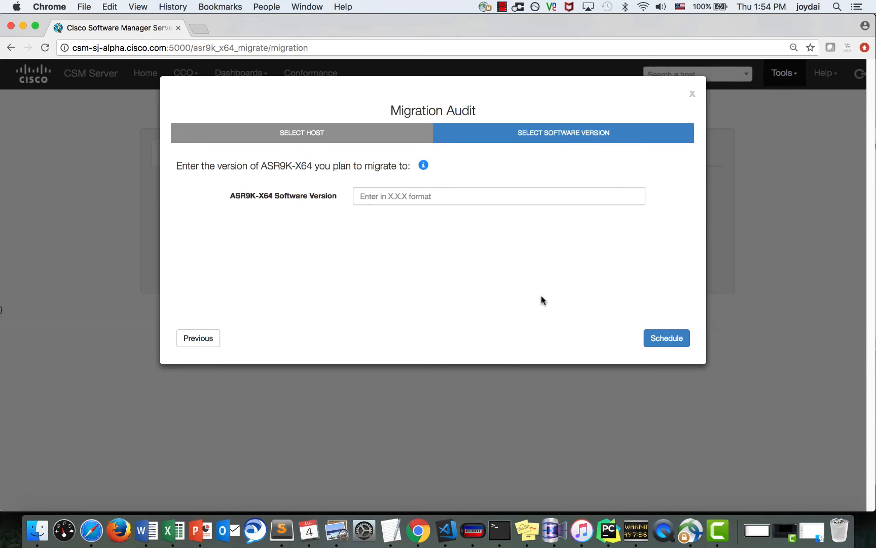
# - Enter ASR9K-X64 target version 6.2.25, check the hardware requirements note, and schedule the Migration Audit
pyautogui.click(448, 192)
pyautogui.write('6')
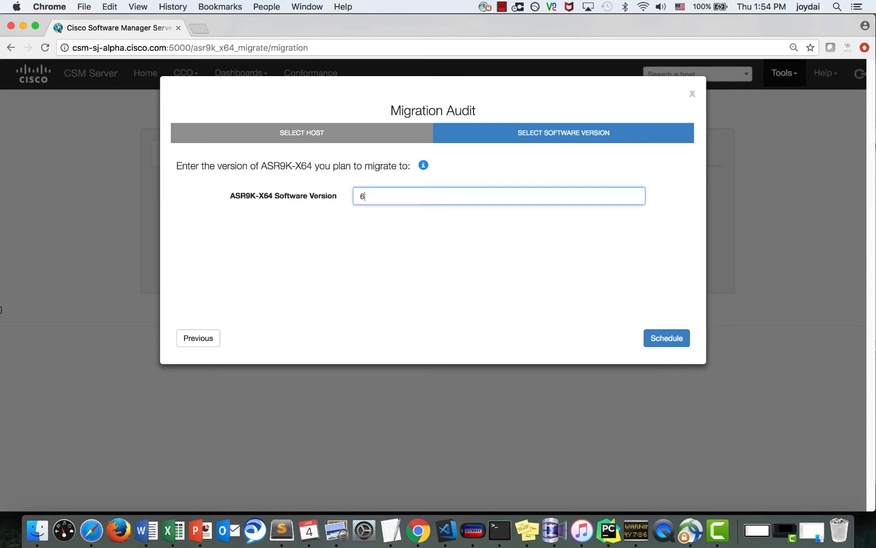
pyautogui.write('.2.25')
pyautogui.click(423, 167)
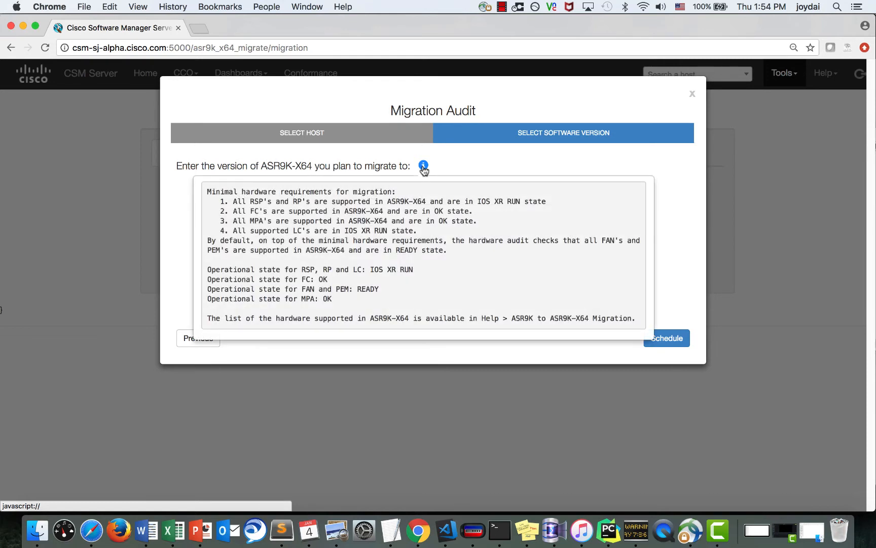
pyautogui.click(424, 167)
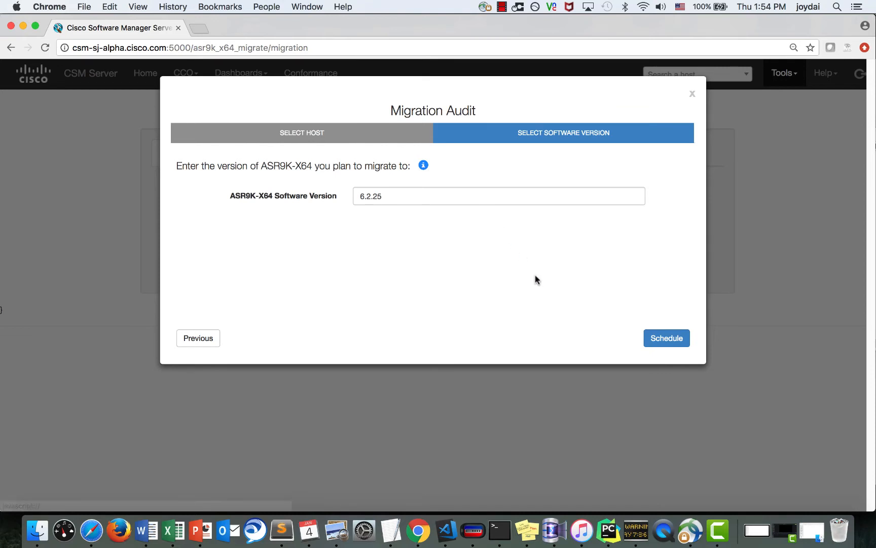
pyautogui.click(655, 340)
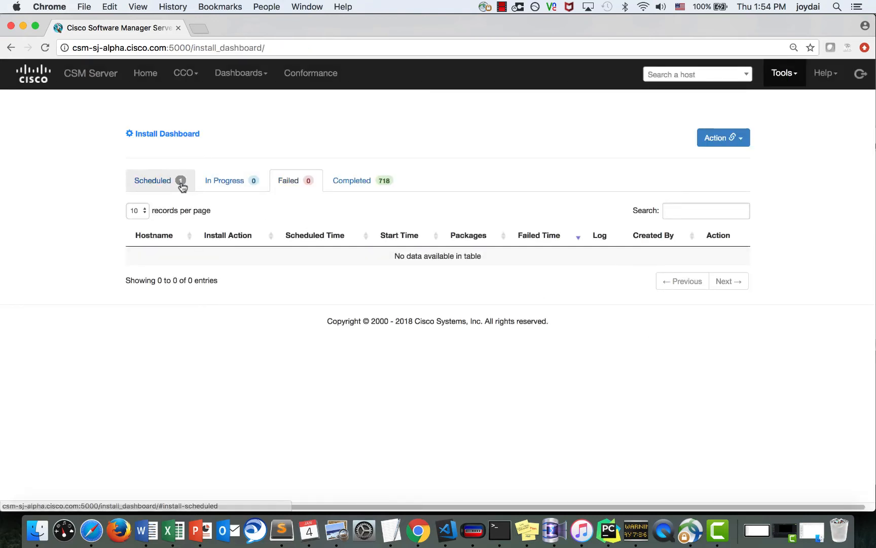
# - Check the Scheduled and Failed job lists and open the failed lab-3 Migration-Audit logs
pyautogui.click(181, 184)
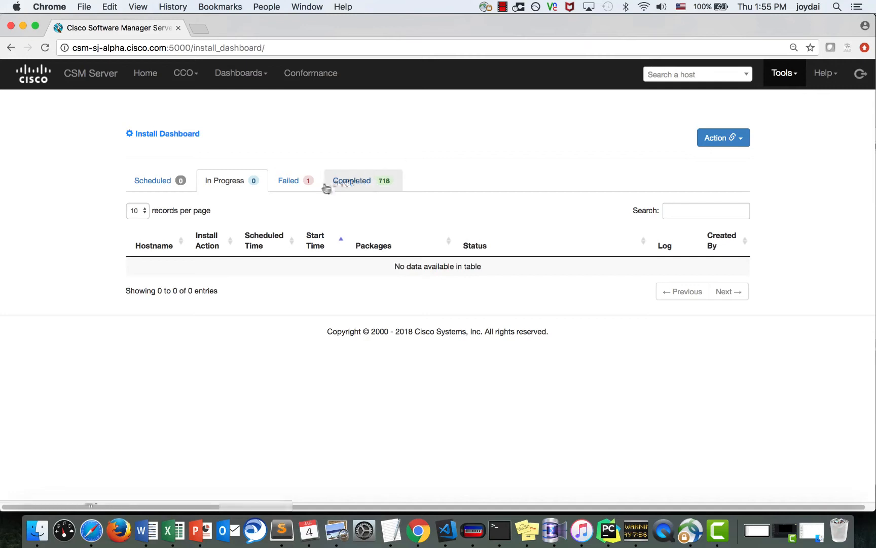
pyautogui.click(297, 184)
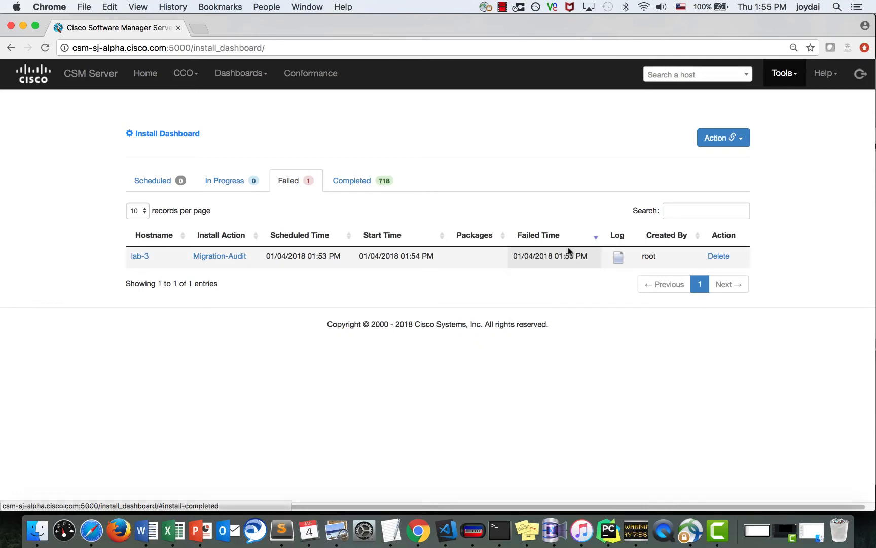
pyautogui.click(619, 257)
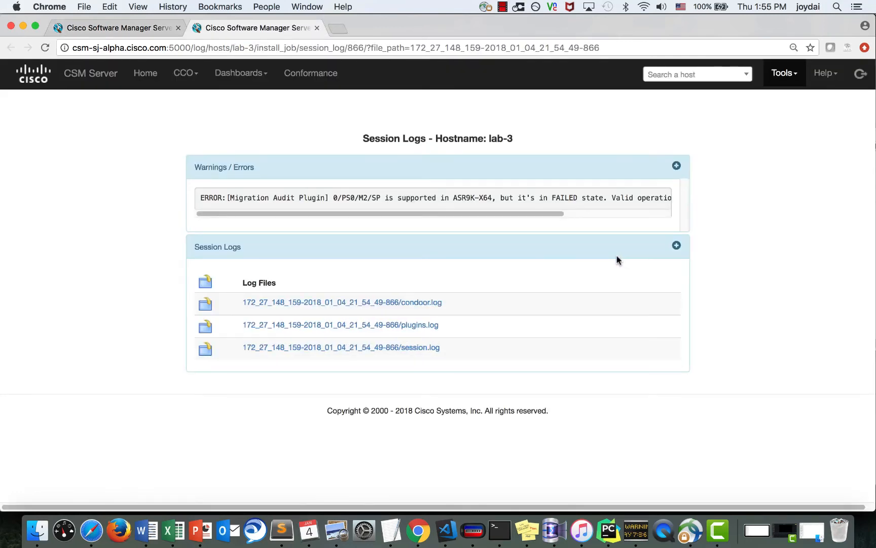
pyautogui.hscroll(10, 400, 202)
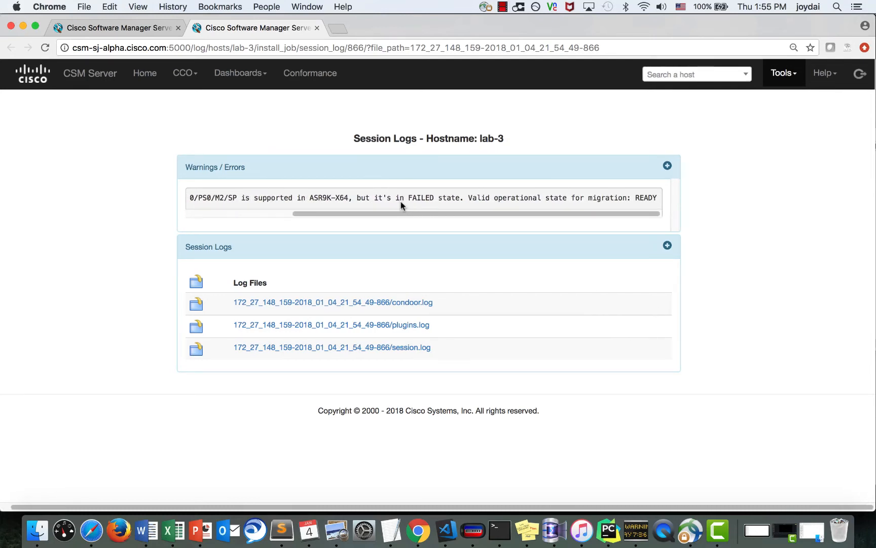
pyautogui.hscroll(-10, 401, 202)
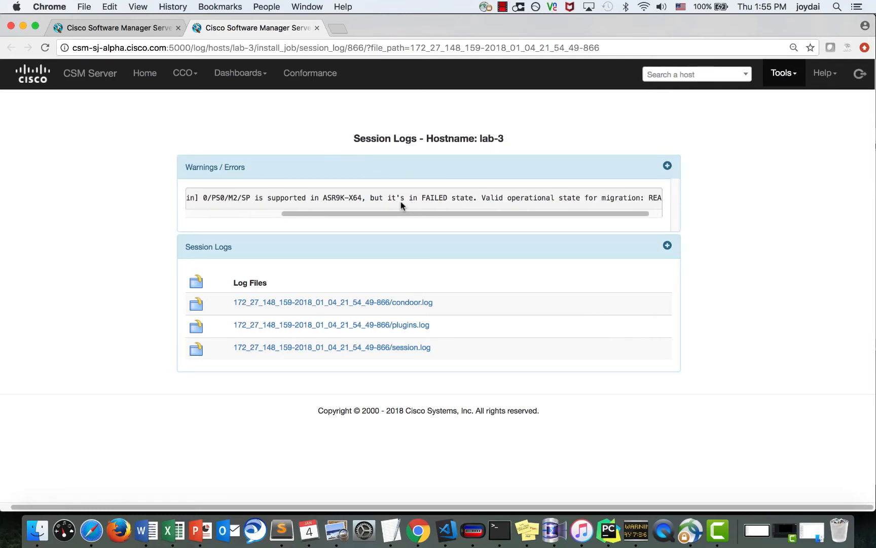
# - Read session.log and locate the 0/PS0/M2/SP FAILED power supply error
pyautogui.click(416, 348)
pyautogui.scroll(-8, 416, 358)
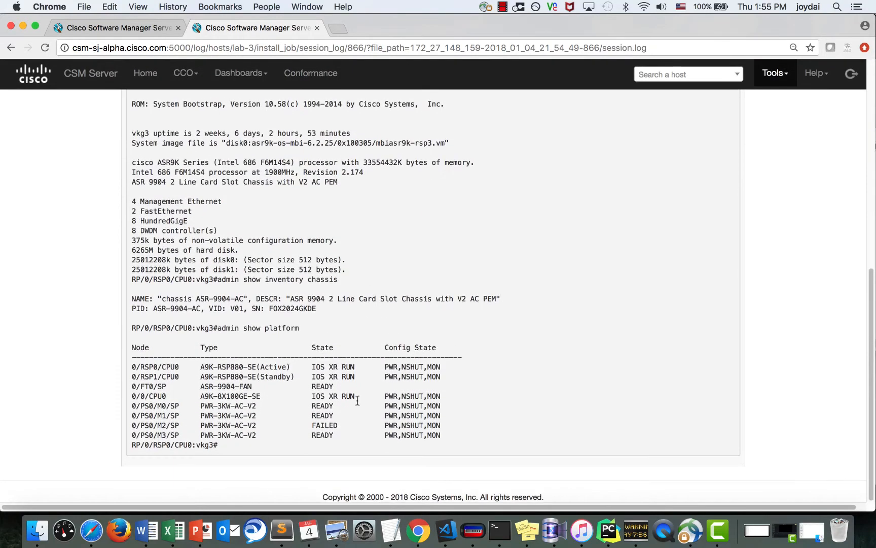
pyautogui.tripleClick(339, 424)
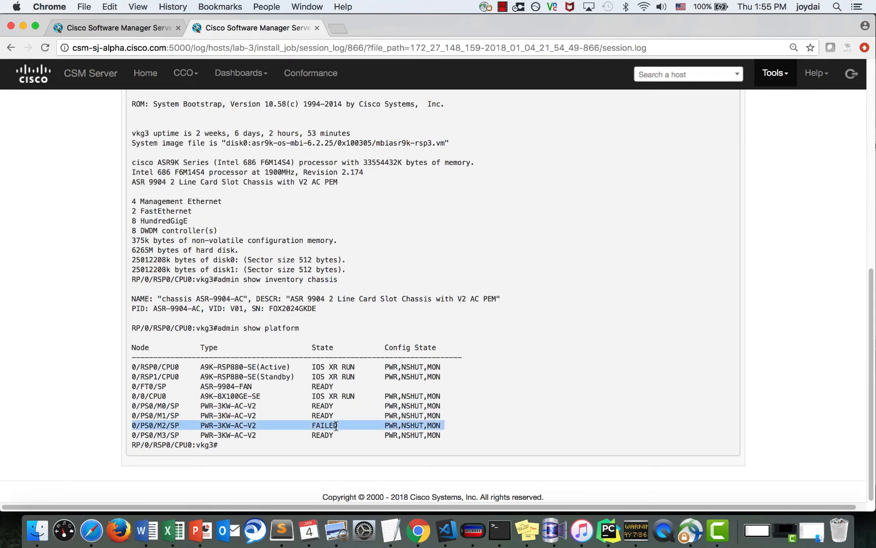
pyautogui.click(497, 439)
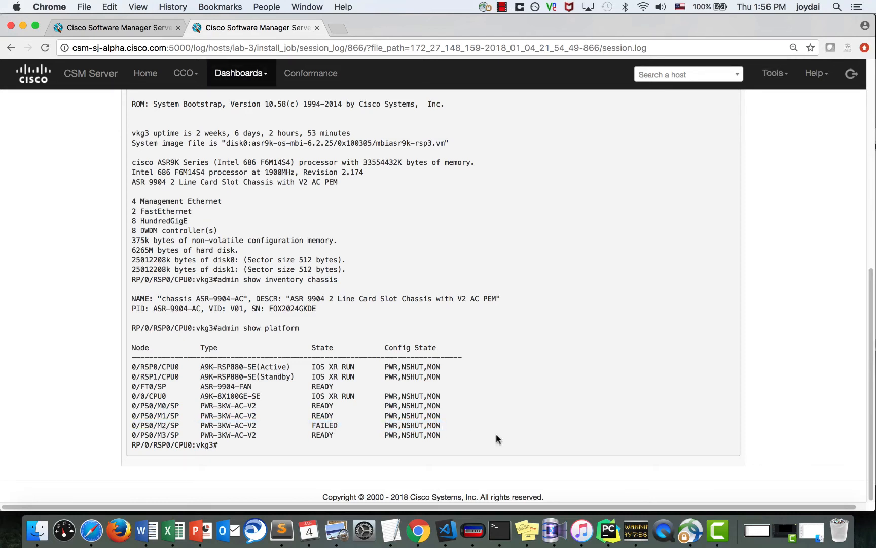
pyautogui.scroll(2, 496, 439)
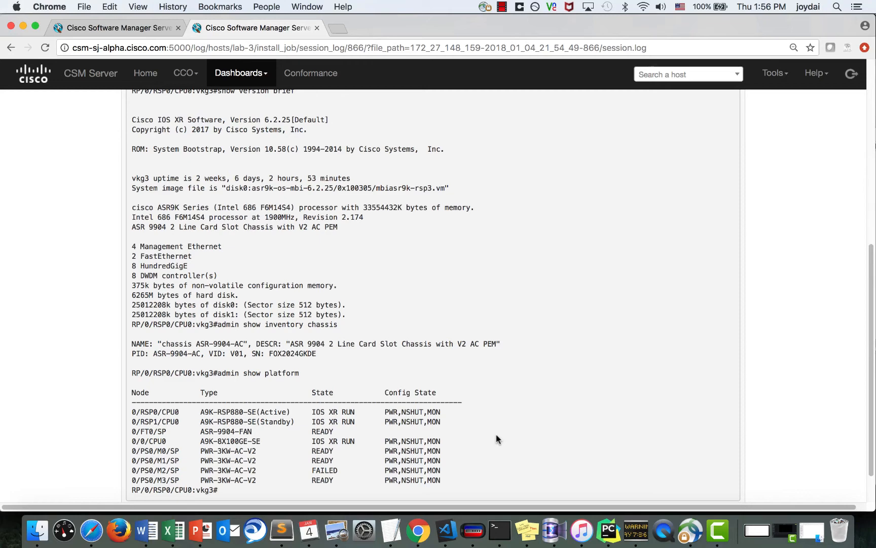
pyautogui.scroll(5, 496, 433)
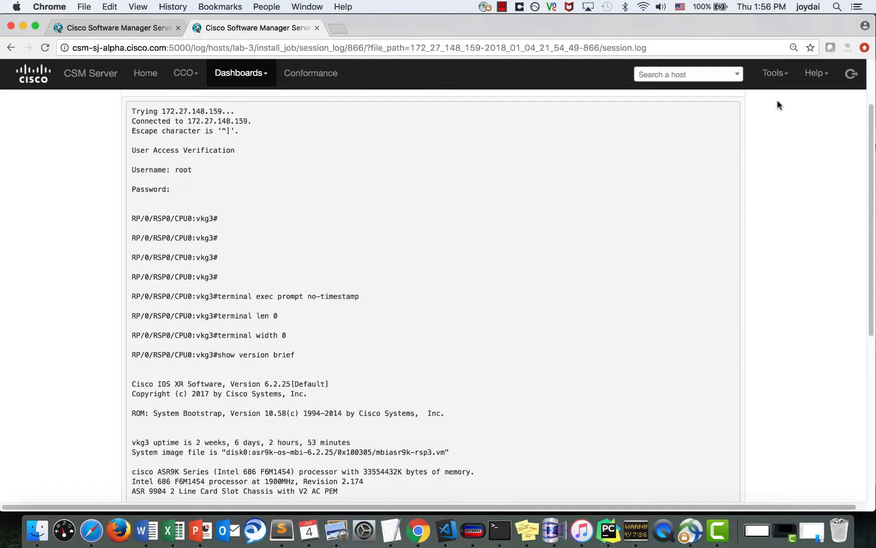
# - Go to Tools > ASR9K to ASR9K-X64 Migration and open the migration guide in a new tab
pyautogui.click(775, 73)
pyautogui.click(587, 251)
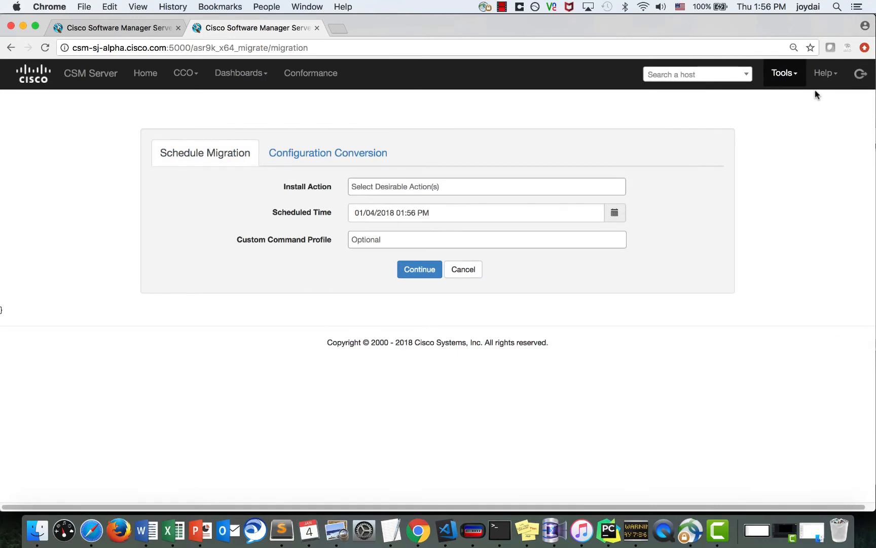
pyautogui.click(824, 73)
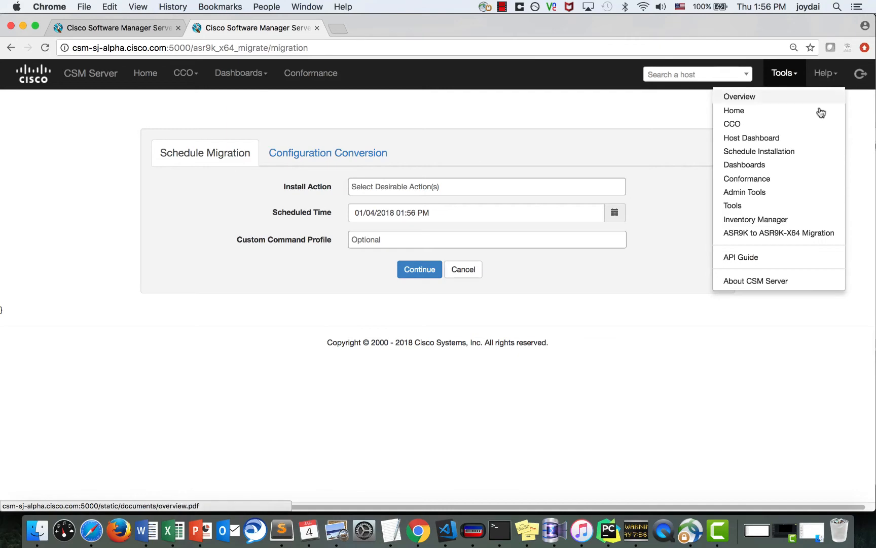
pyautogui.rightClick(760, 233)
pyautogui.click(695, 239)
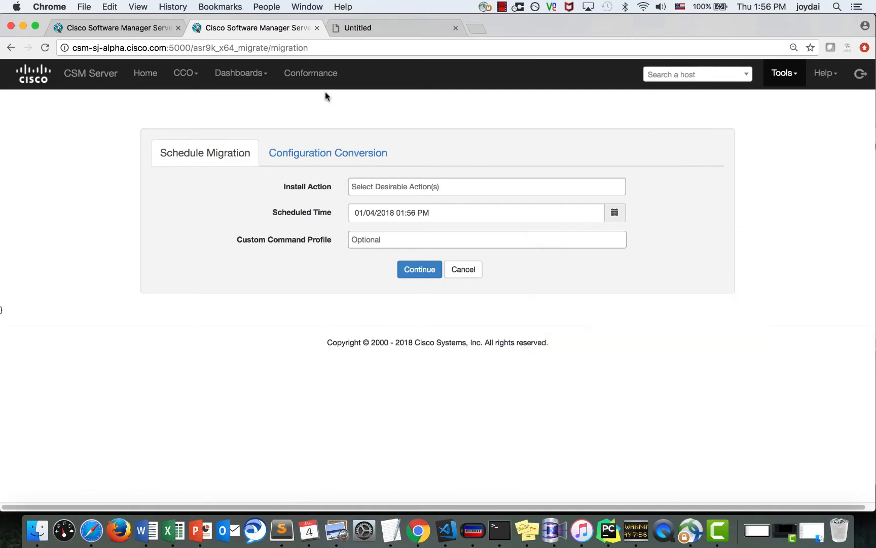
pyautogui.click(340, 27)
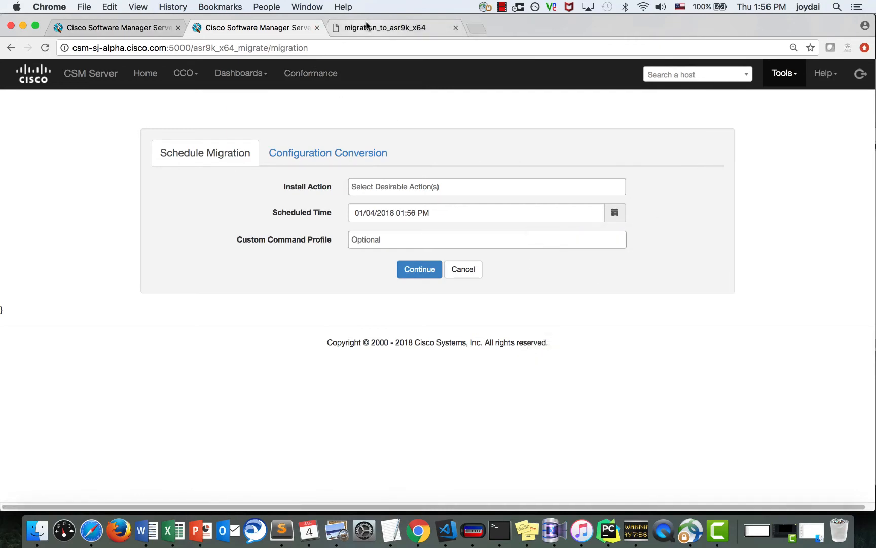
pyautogui.scroll(-15, 386, 261)
pyautogui.scroll(-20, 386, 261)
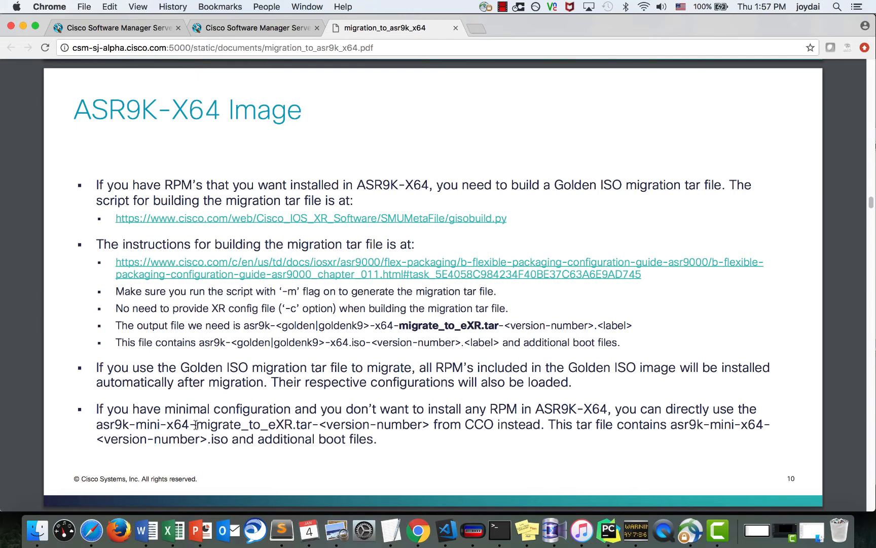
pyautogui.moveTo(197, 425); pyautogui.dragTo(297, 424)
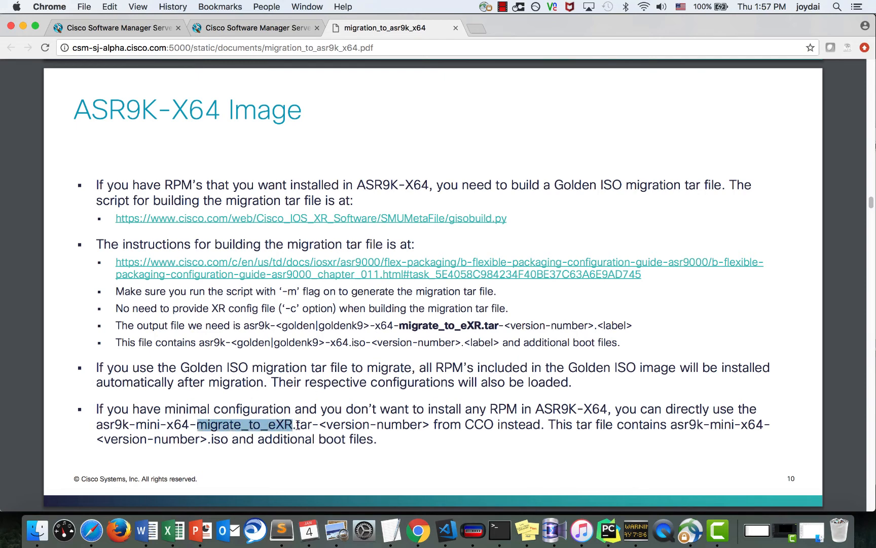
pyautogui.click(385, 455)
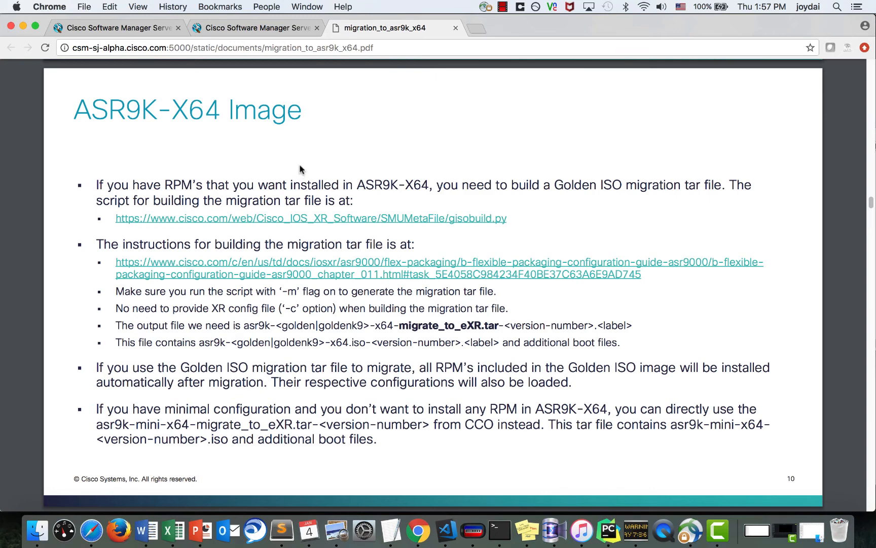
pyautogui.click(253, 28)
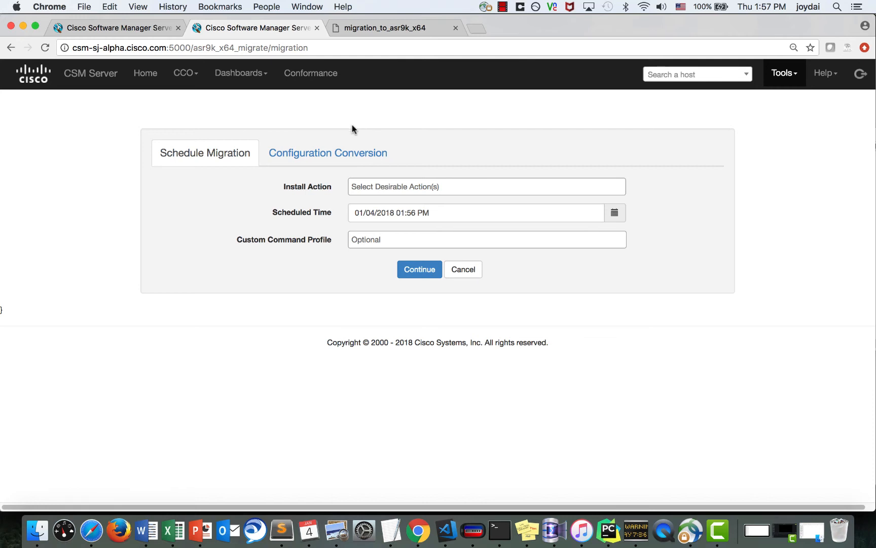
# - Choose ALL install actions (Pre-Migrate, Migrate, Post-Migrate) and continue to host selection
pyautogui.click(400, 186)
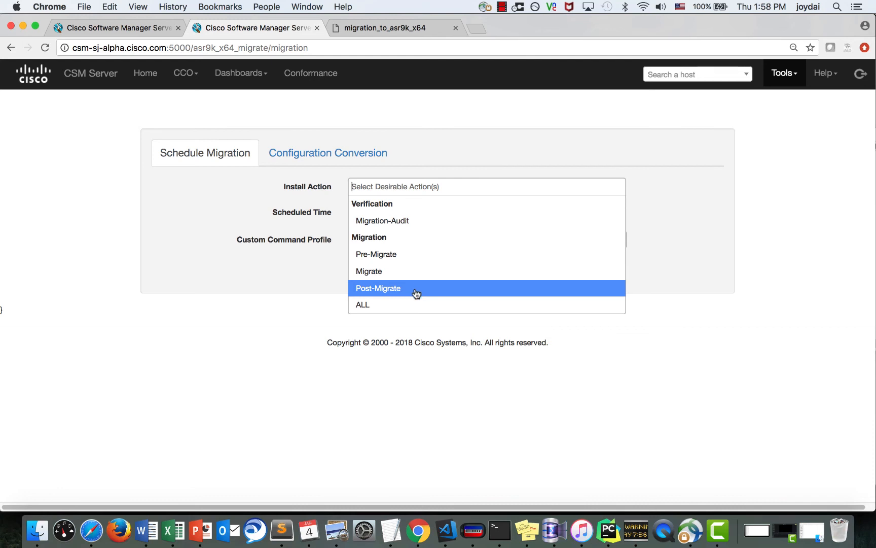
pyautogui.click(413, 304)
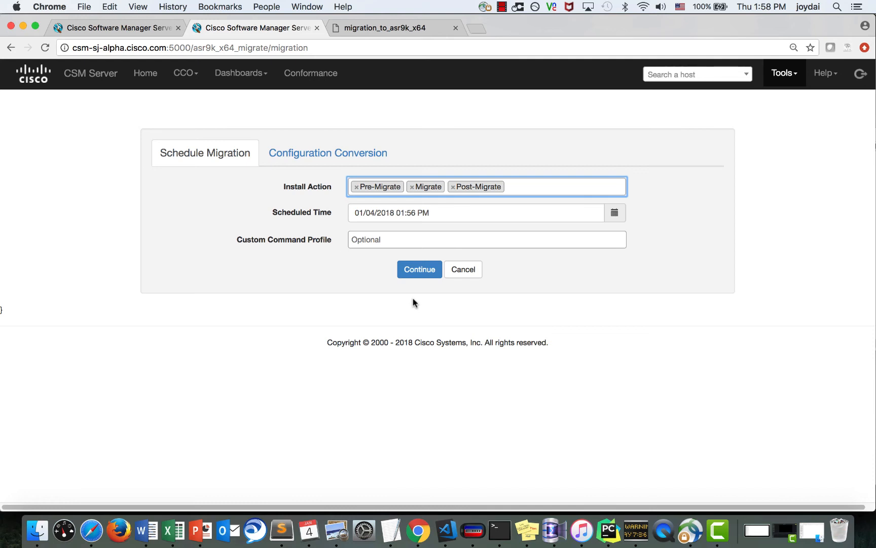
pyautogui.click(417, 271)
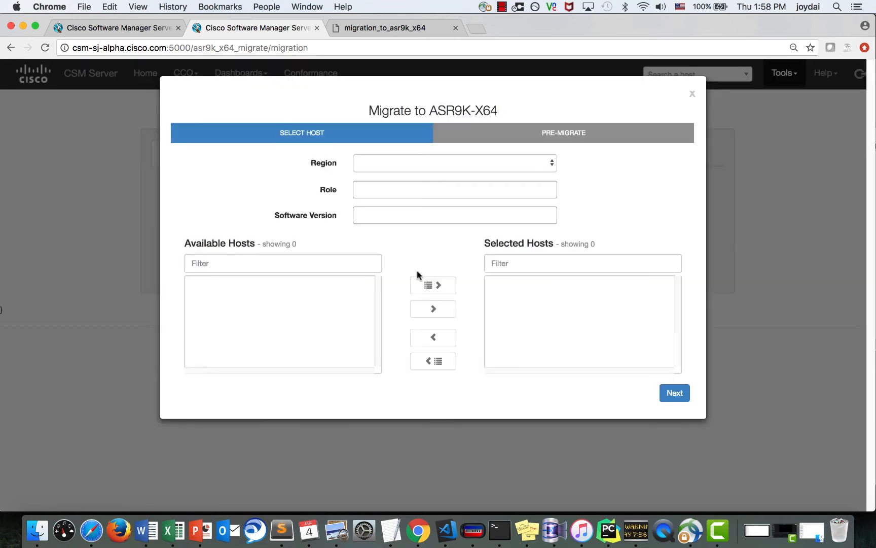
# - Move host lab-3 from the DCLab region into Selected Hosts and proceed to the Pre-Migrate step
pyautogui.click(424, 167)
pyautogui.click(401, 184)
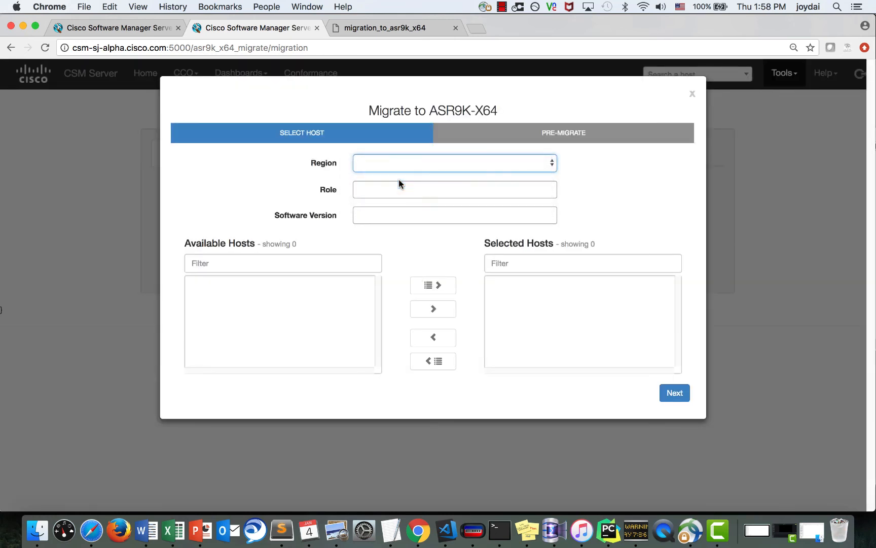
pyautogui.click(293, 331)
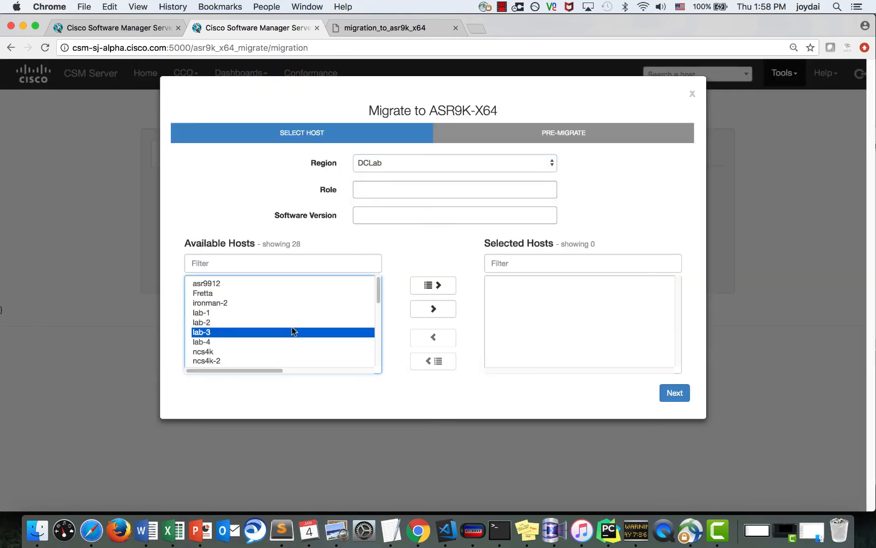
pyautogui.click(430, 307)
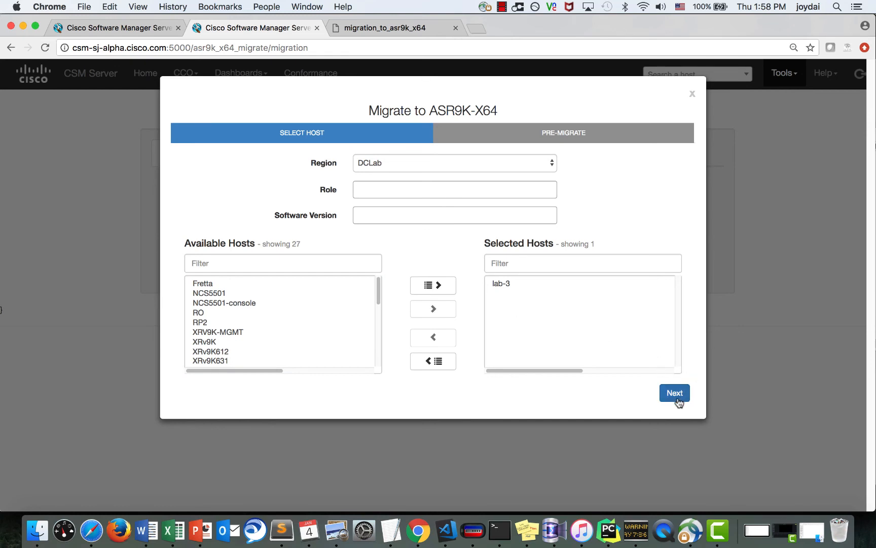
pyautogui.click(675, 393)
pyautogui.click(393, 197)
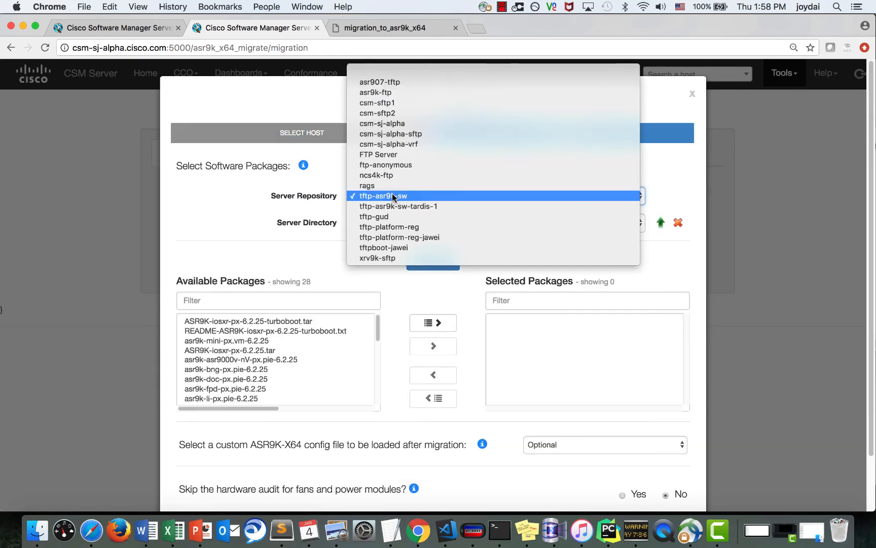
# - Pick repository tftp-asr9k-sw, directory 6.2.25, and the asr9k-goldenk9-x64-migrate_to_eXR.tar-6.2.25.v1 package
pyautogui.click(393, 197)
pyautogui.click(395, 221)
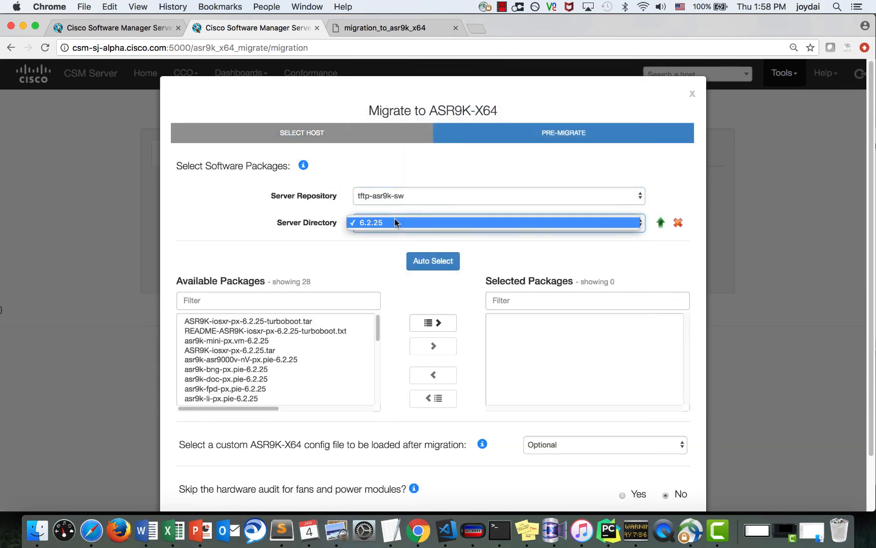
pyautogui.click(385, 226)
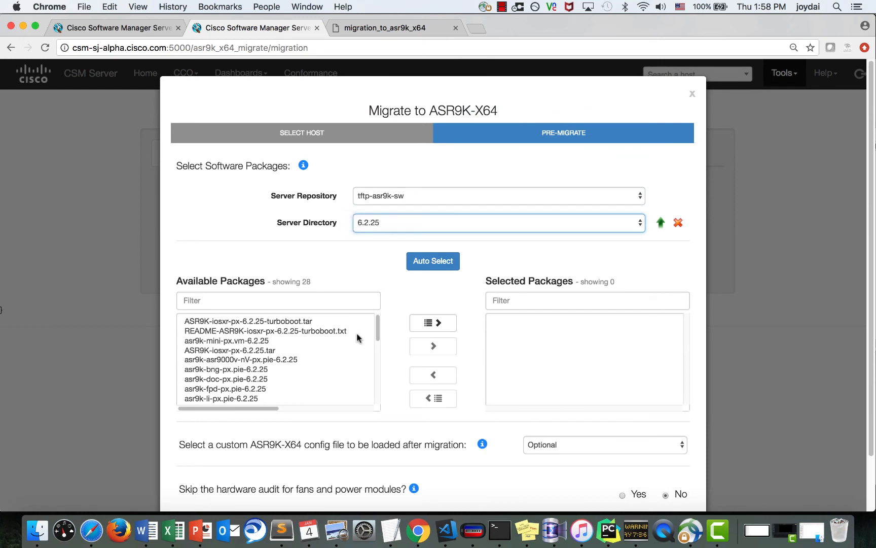
pyautogui.scroll(-5, 334, 373)
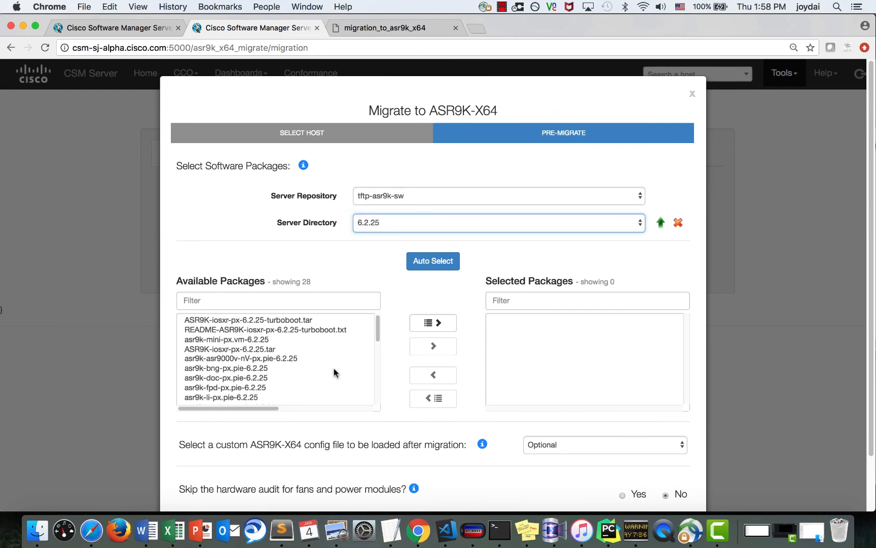
pyautogui.scroll(-4, 333, 373)
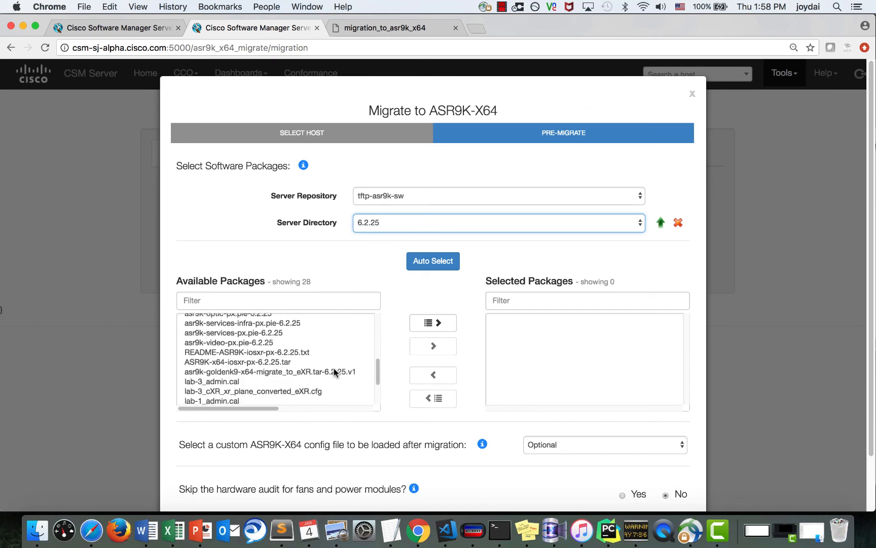
pyautogui.click(323, 361)
pyautogui.click(320, 377)
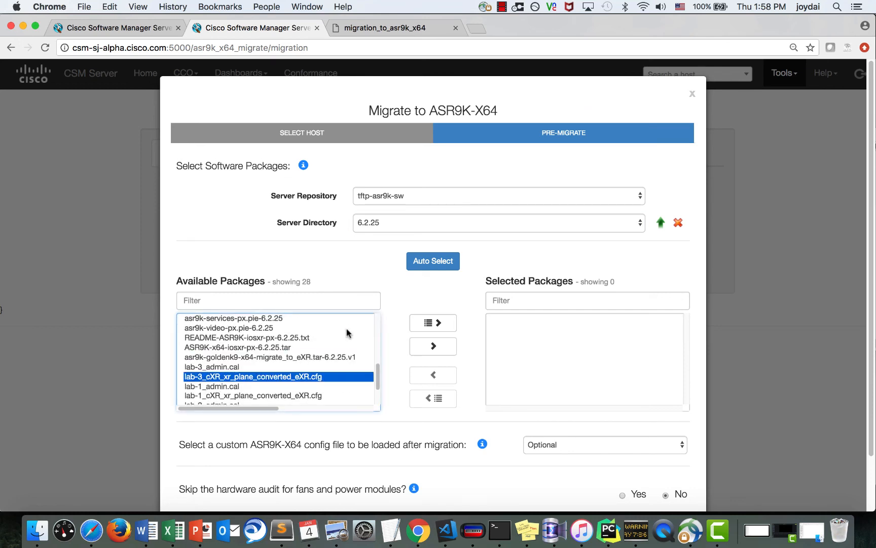
pyautogui.click(416, 267)
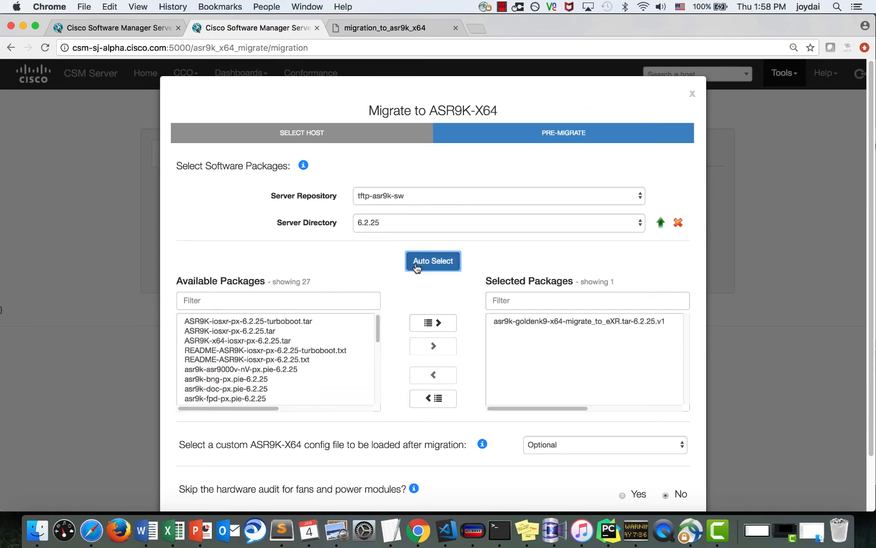
# - Leave the custom config file optional, skip the fan and power hardware audit, and schedule
pyautogui.scroll(-3, 417, 303)
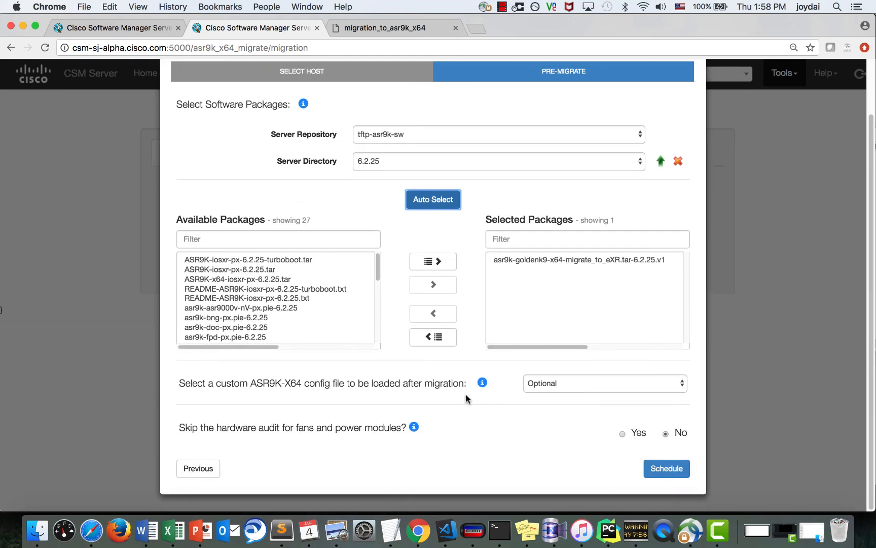
pyautogui.click(542, 389)
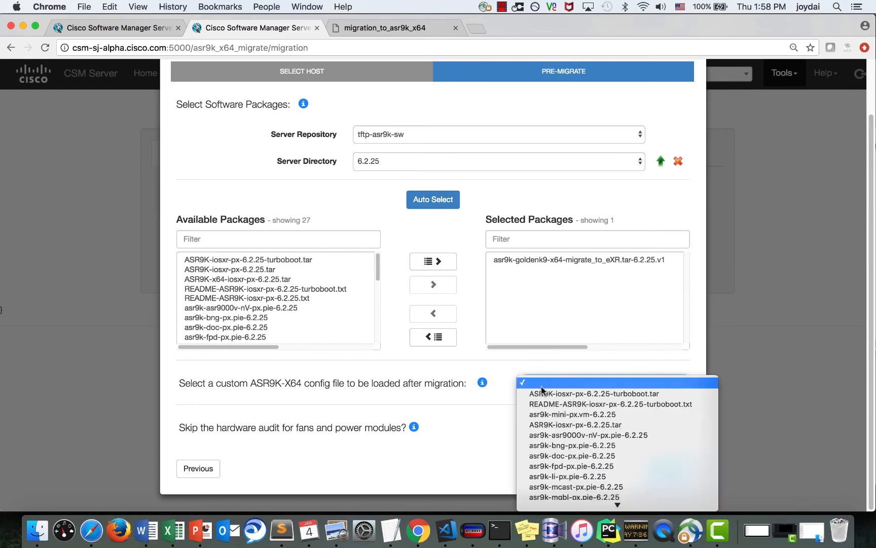
pyautogui.click(411, 401)
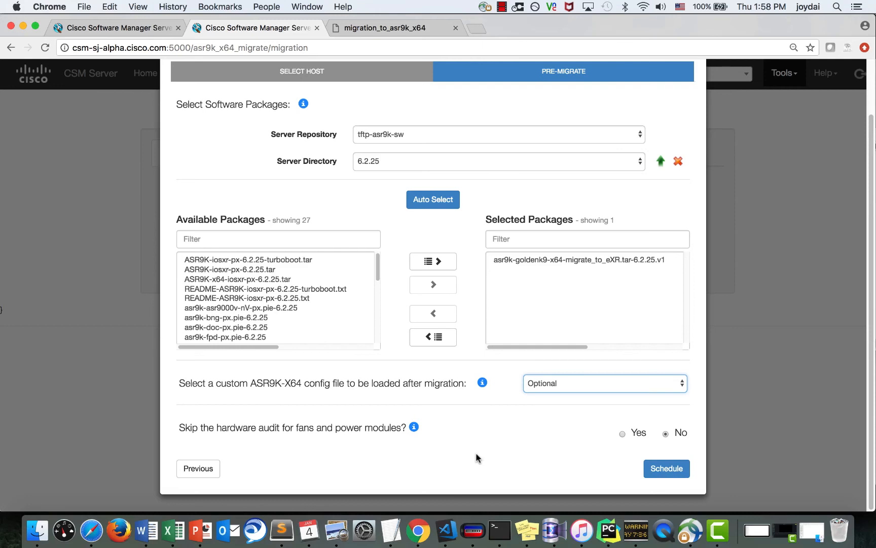
pyautogui.click(623, 433)
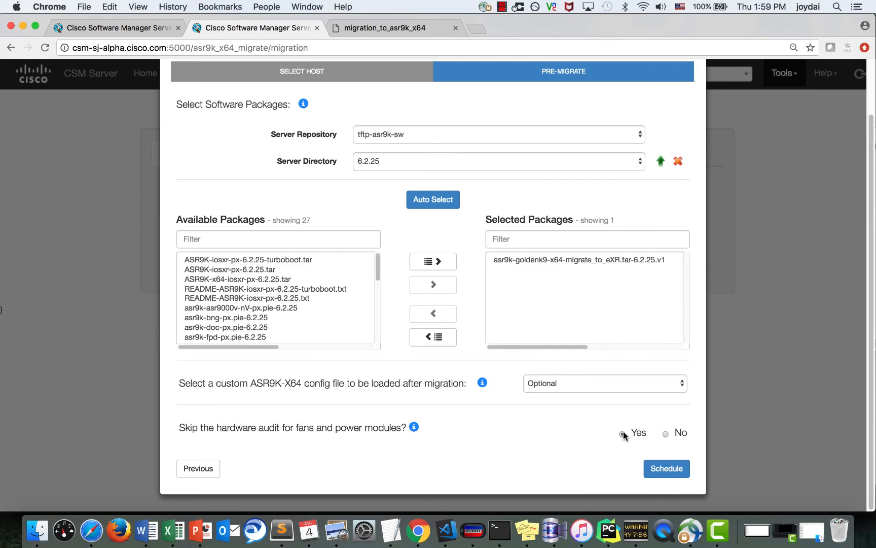
pyautogui.click(304, 106)
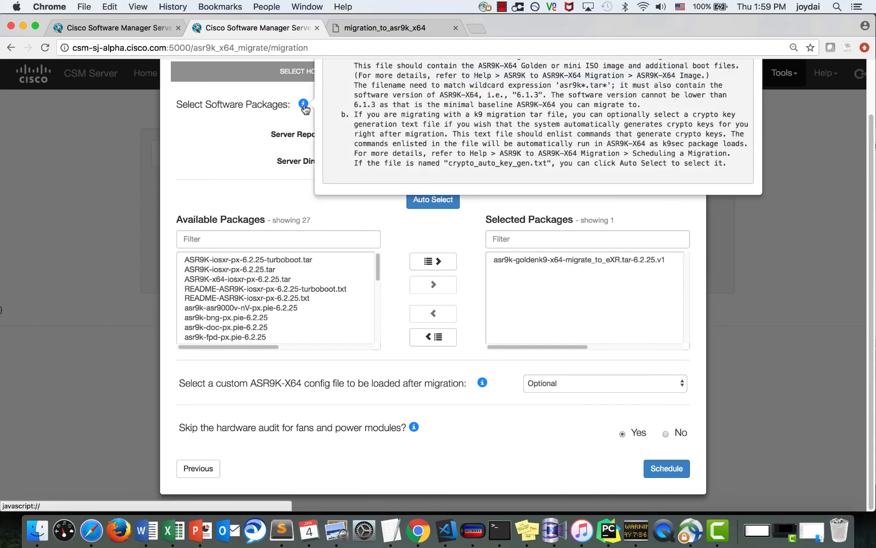
pyautogui.scroll(3, 303, 109)
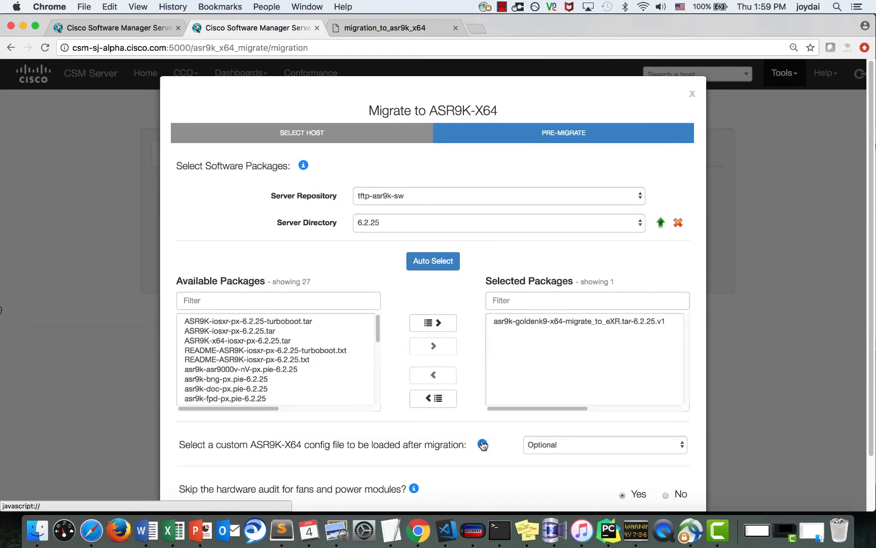
pyautogui.moveTo(414, 491)
pyautogui.scroll(-3, 414, 491)
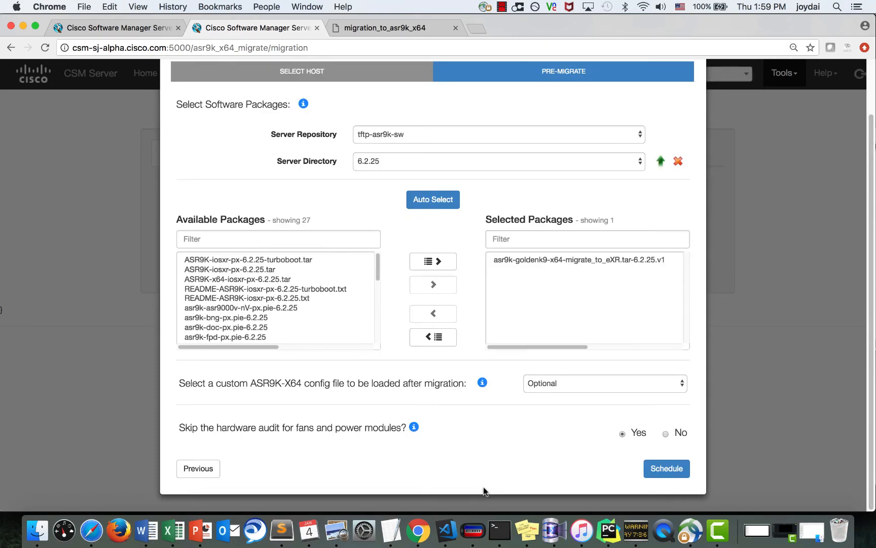
pyautogui.click(669, 475)
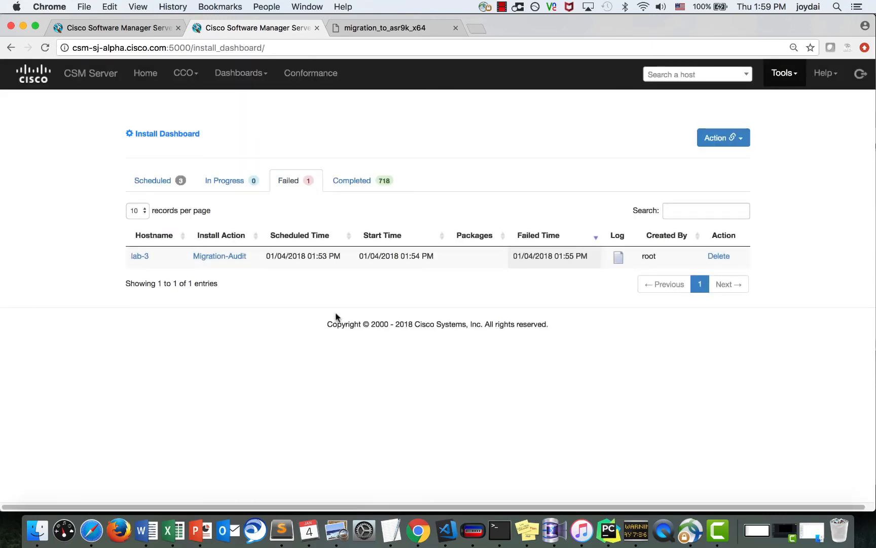
# - Verify the scheduled jobs, then search managed hosts for lab-3 and confirm ASR9K-X64 running 6.2.25
pyautogui.click(172, 181)
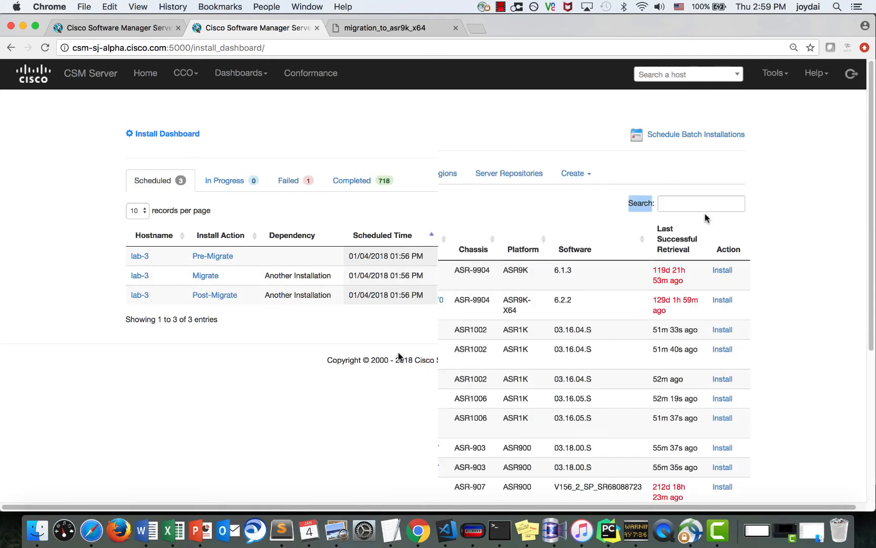
pyautogui.click(703, 204)
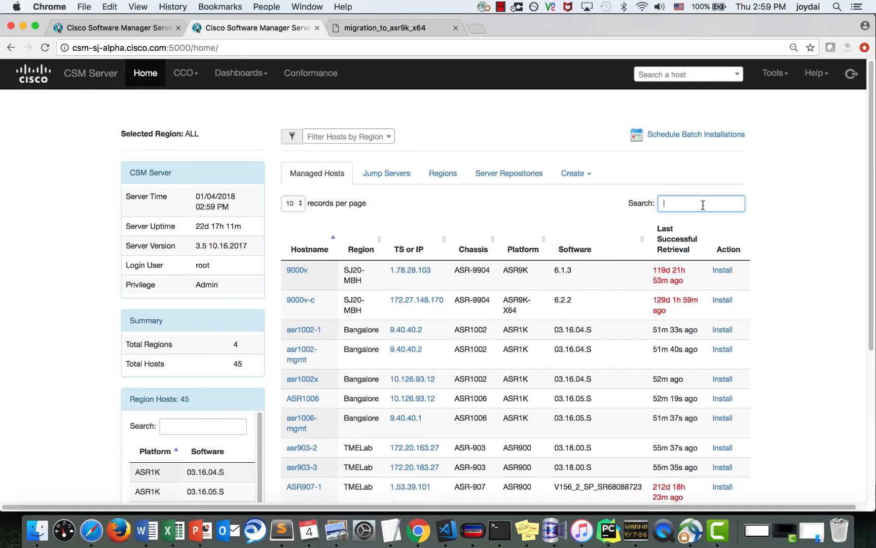
pyautogui.write('lab-3')
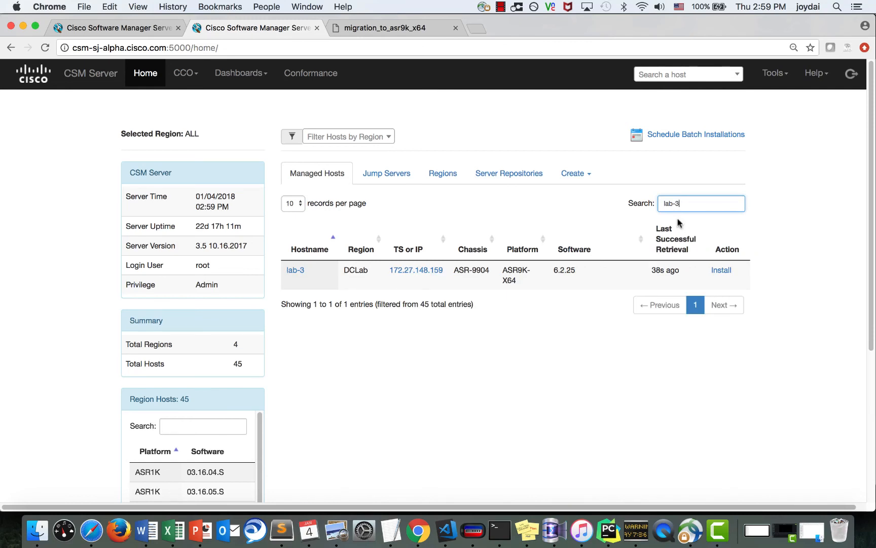
pyautogui.moveTo(521, 283); pyautogui.dragTo(504, 272)
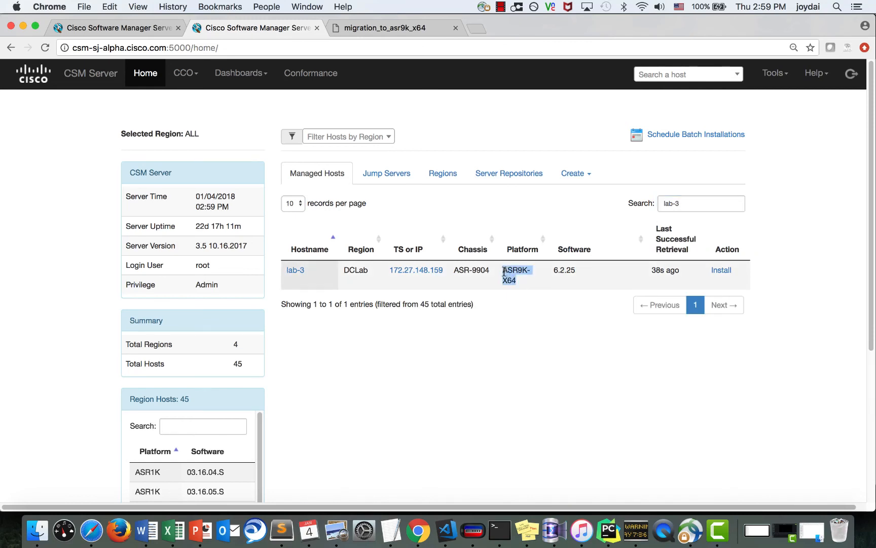
pyautogui.click(541, 288)
pyautogui.click(248, 66)
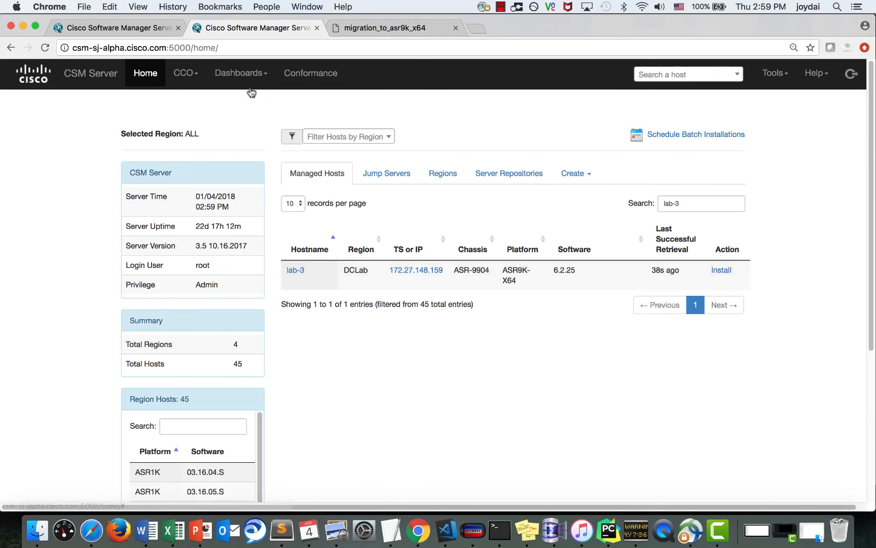
# - From the Install Dashboard, open the Post-Migrate job's session logs for lab-3
pyautogui.click(252, 99)
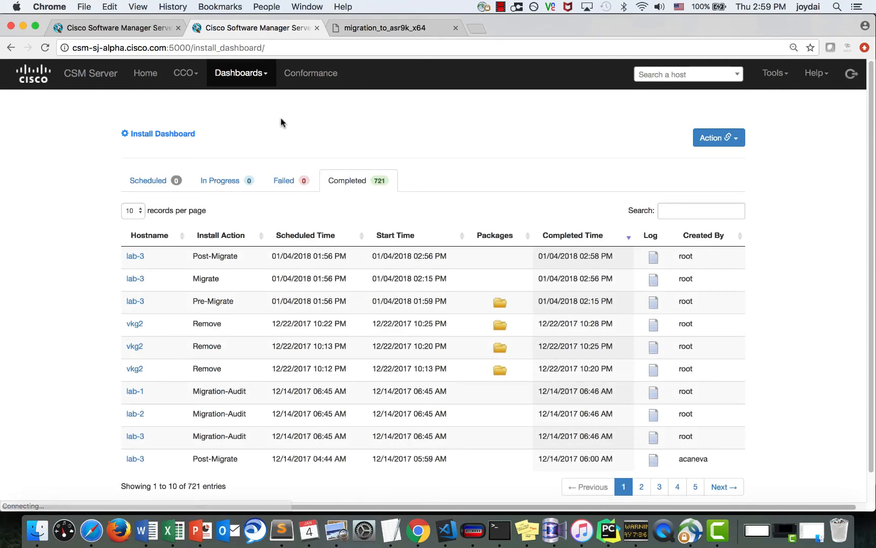
pyautogui.click(658, 307)
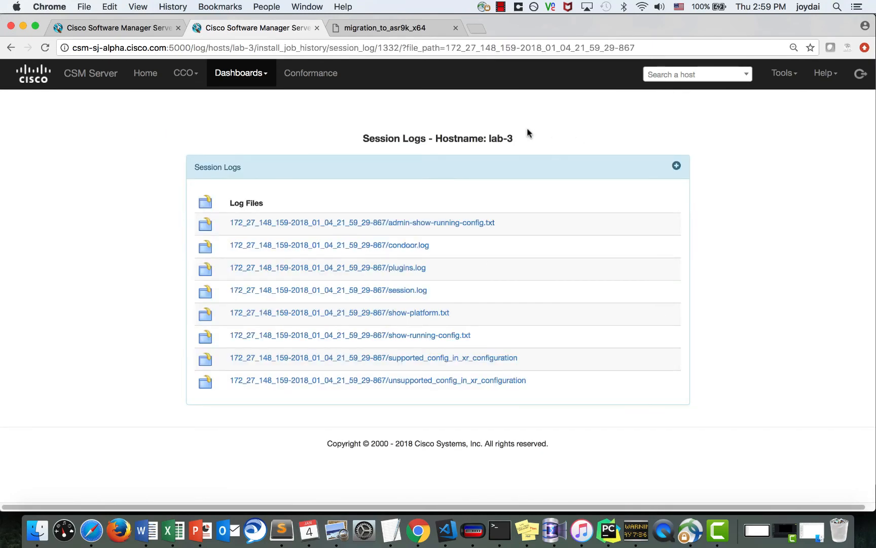
pyautogui.click(10, 49)
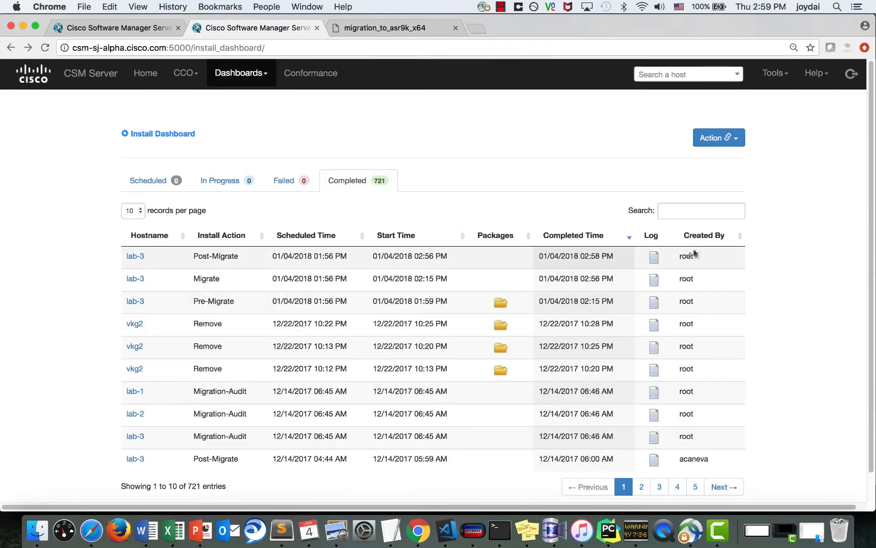
pyautogui.click(656, 266)
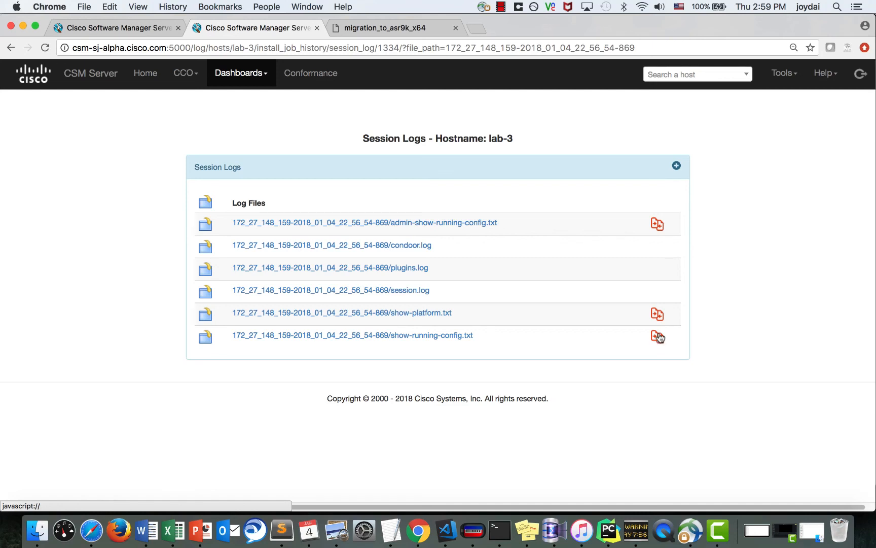
# - Compare the show-platform.txt diff (16 insertions, 8 deletions), then open session.log
pyautogui.click(659, 315)
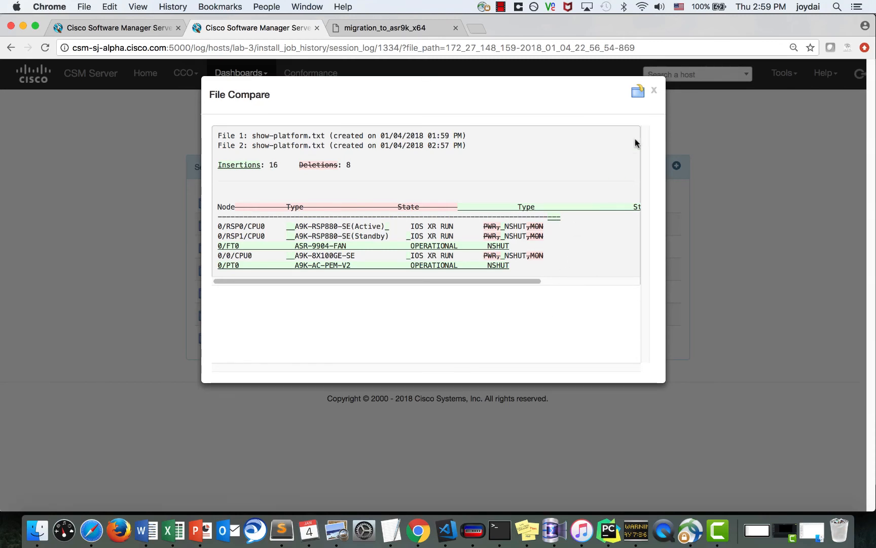
pyautogui.click(656, 93)
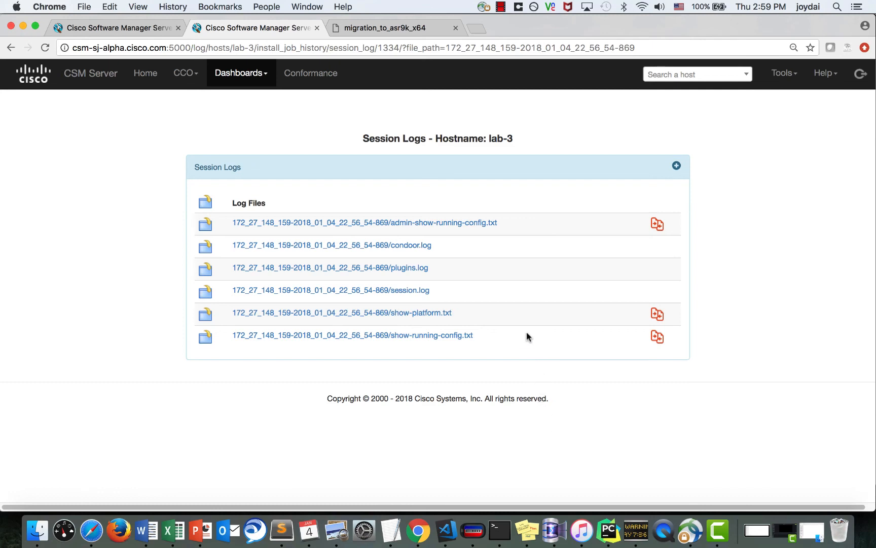
pyautogui.click(417, 290)
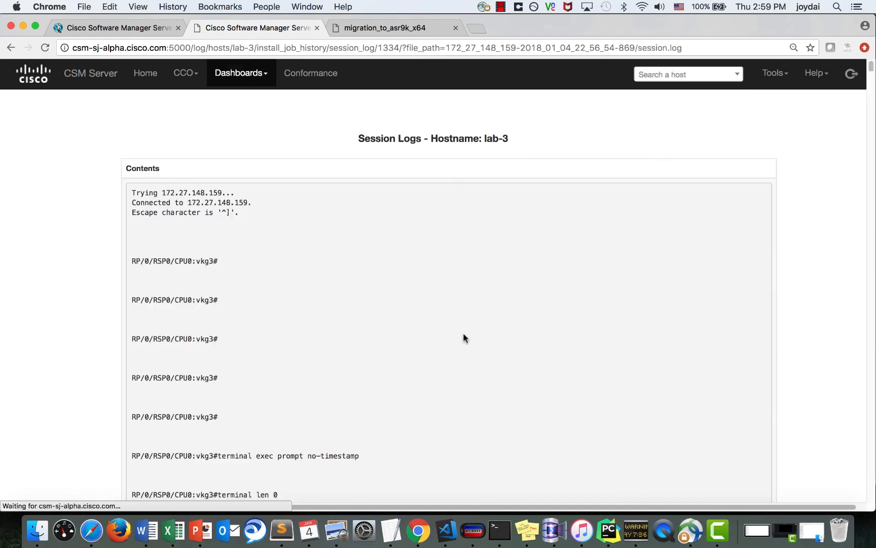
# - Scroll through session.log to review the 13 active 6.2.25 packages, then go back
pyautogui.scroll(-20, 464, 336)
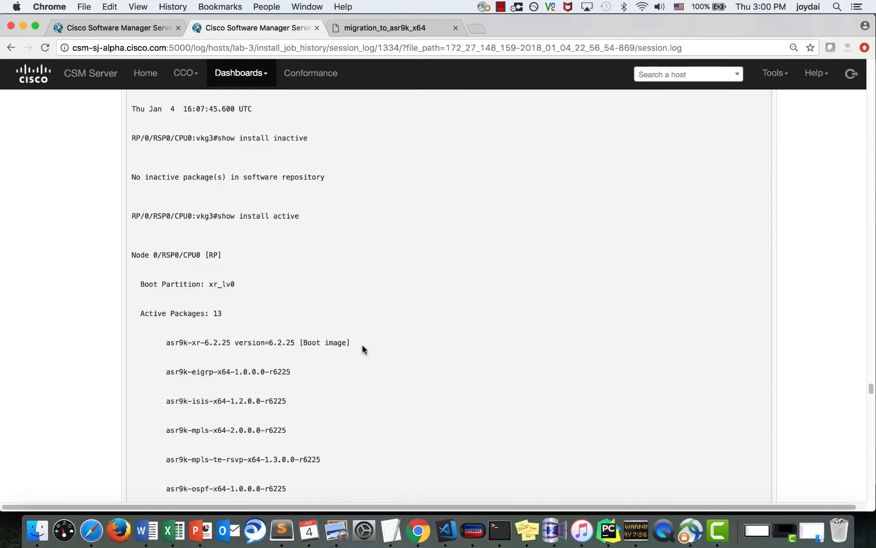
pyautogui.scroll(-5, 363, 349)
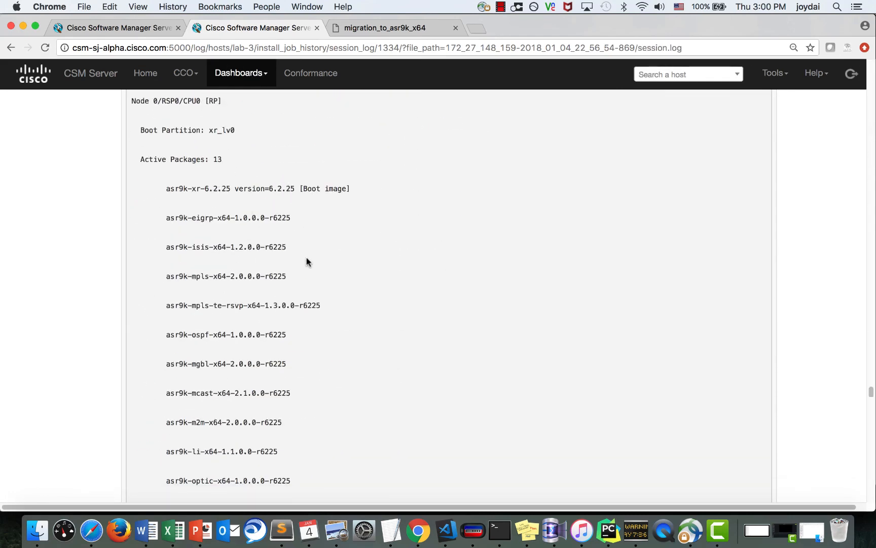
pyautogui.scroll(-2, 307, 260)
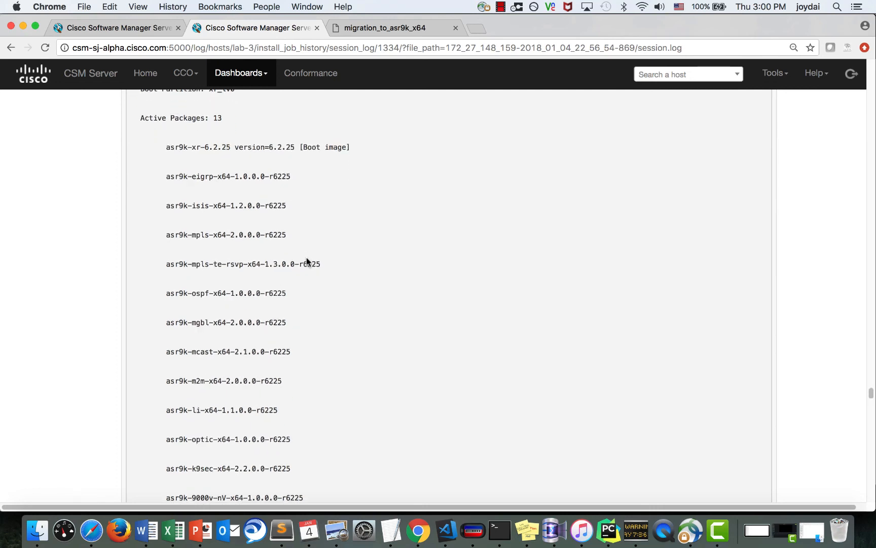
pyautogui.scroll(-2, 306, 261)
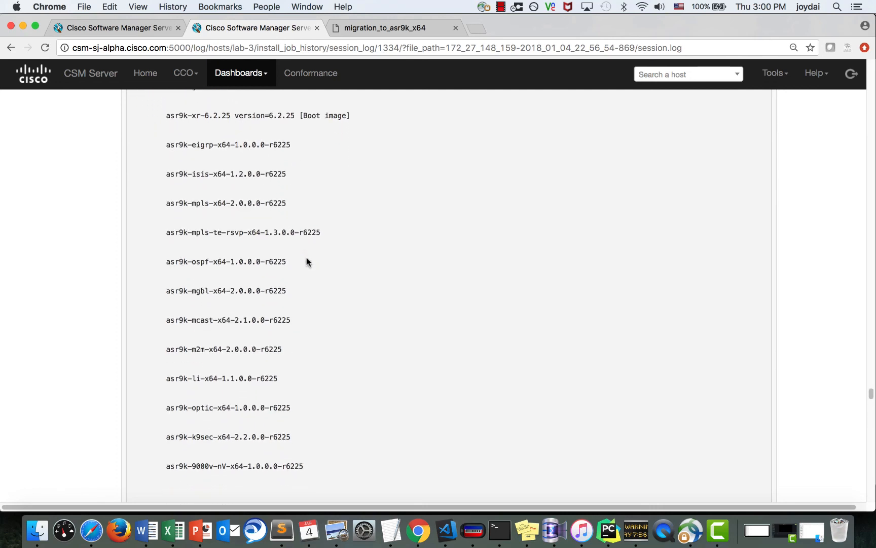
pyautogui.scroll(-5, 307, 261)
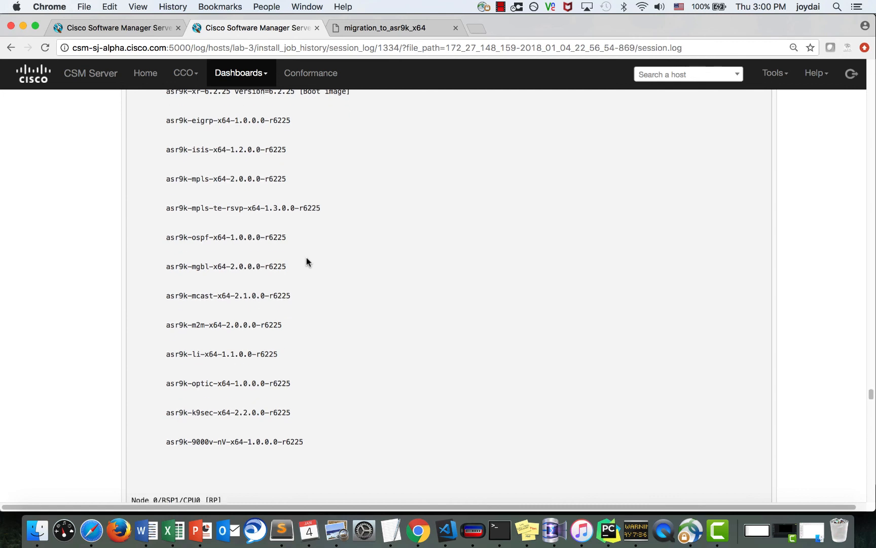
pyautogui.scroll(-4, 308, 262)
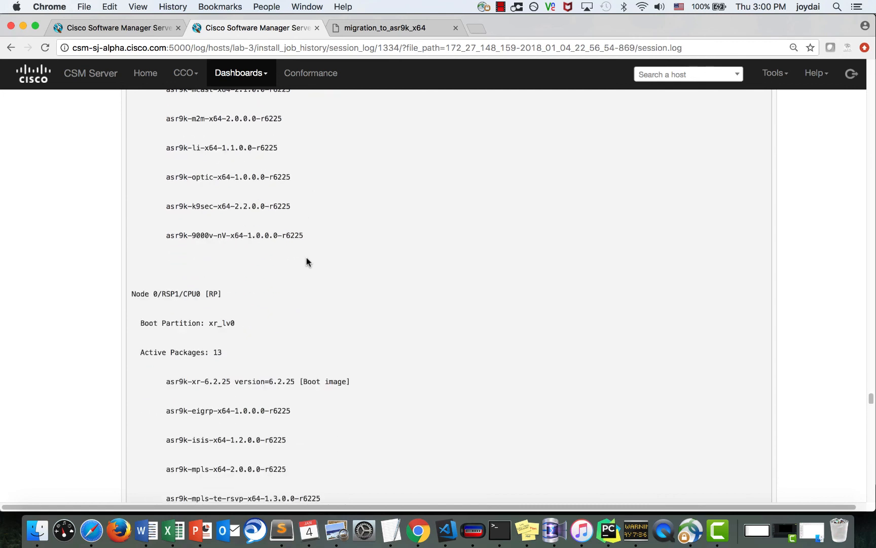
pyautogui.click(12, 48)
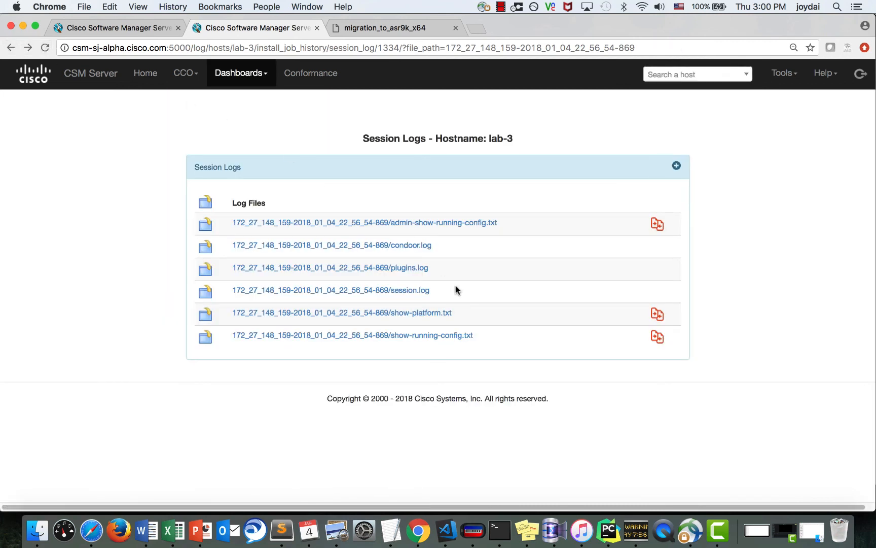
# - Review show-running-config.txt through its static routes, then return to the Install Dashboard
pyautogui.click(451, 337)
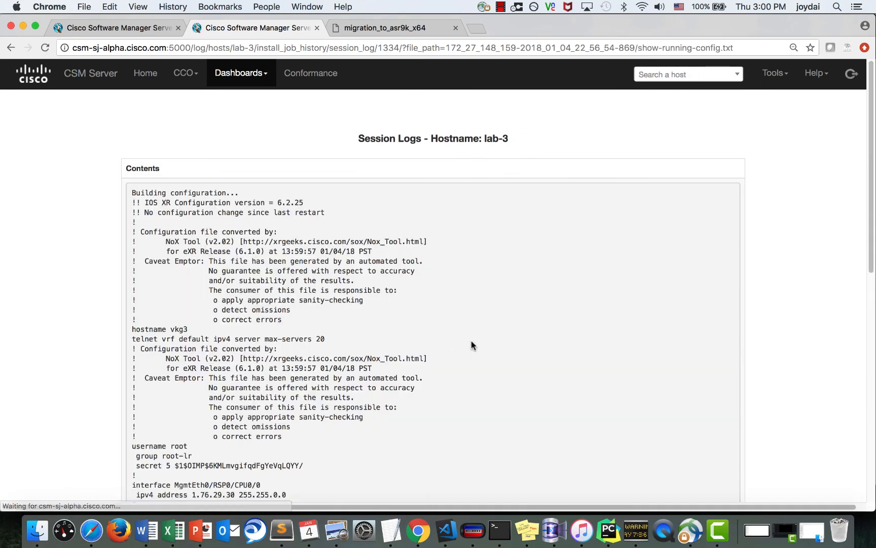
pyautogui.scroll(-7, 472, 345)
pyautogui.scroll(-8, 474, 350)
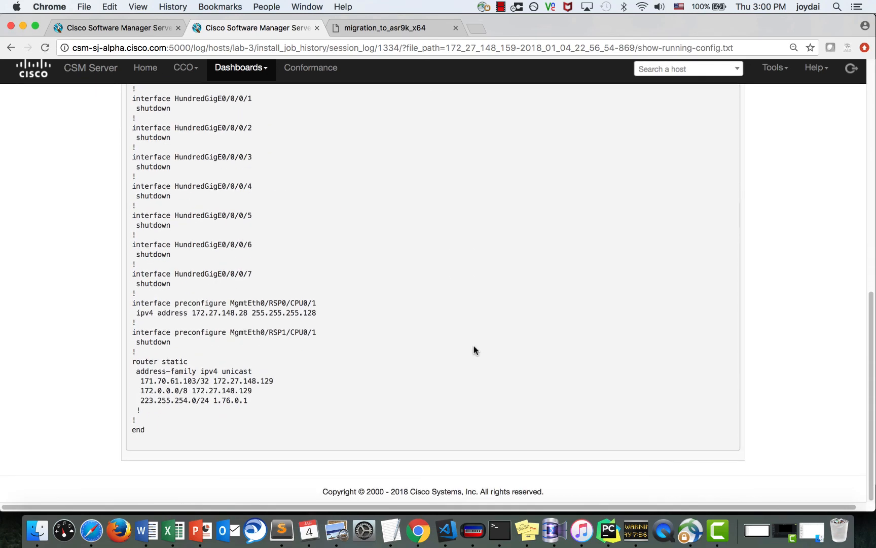
pyautogui.scroll(9, 474, 350)
pyautogui.scroll(5, 474, 350)
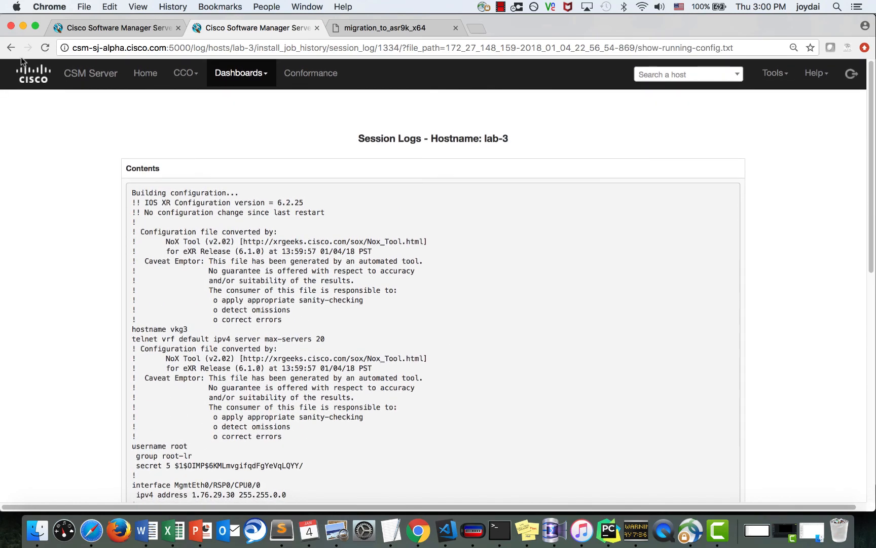
pyautogui.click(11, 47)
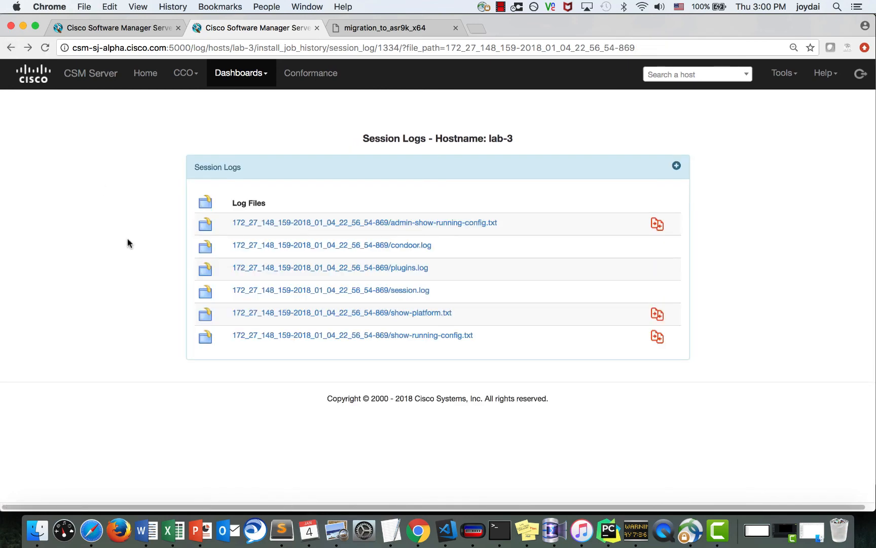
pyautogui.click(242, 73)
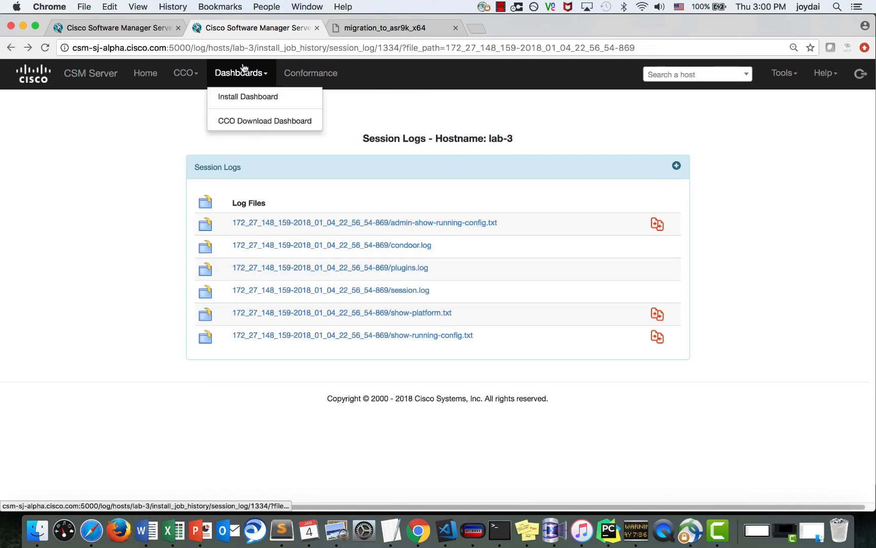
pyautogui.click(245, 96)
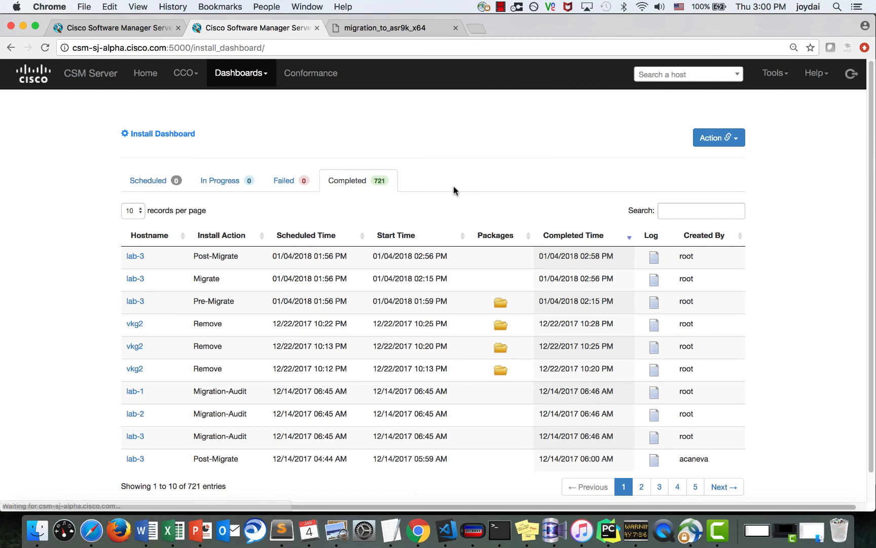